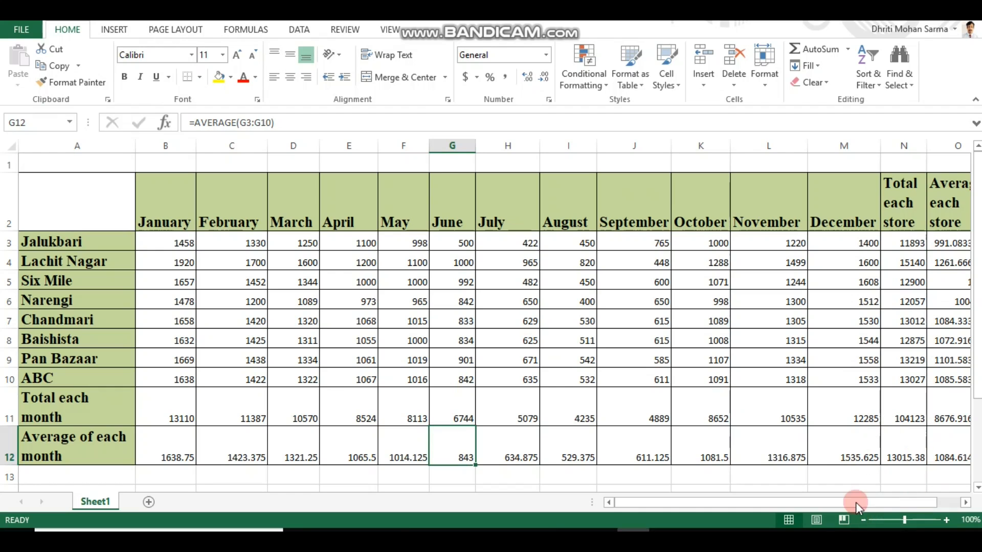
Look through the conditional formatting categories, including Highlight Cells Rules, Data Bars, Color Scales and Icon Sets.
click(862, 520)
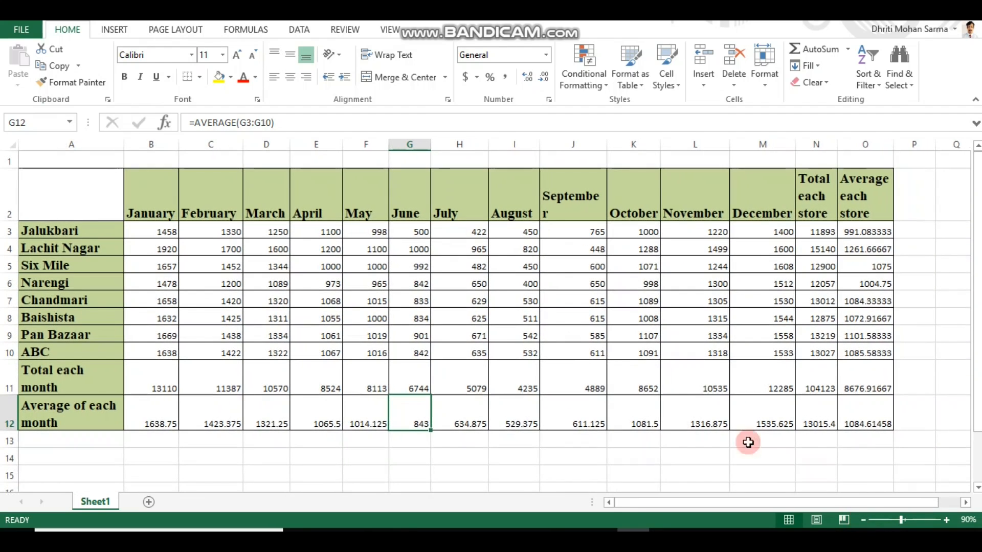
click(606, 85)
mouse_move(603, 161)
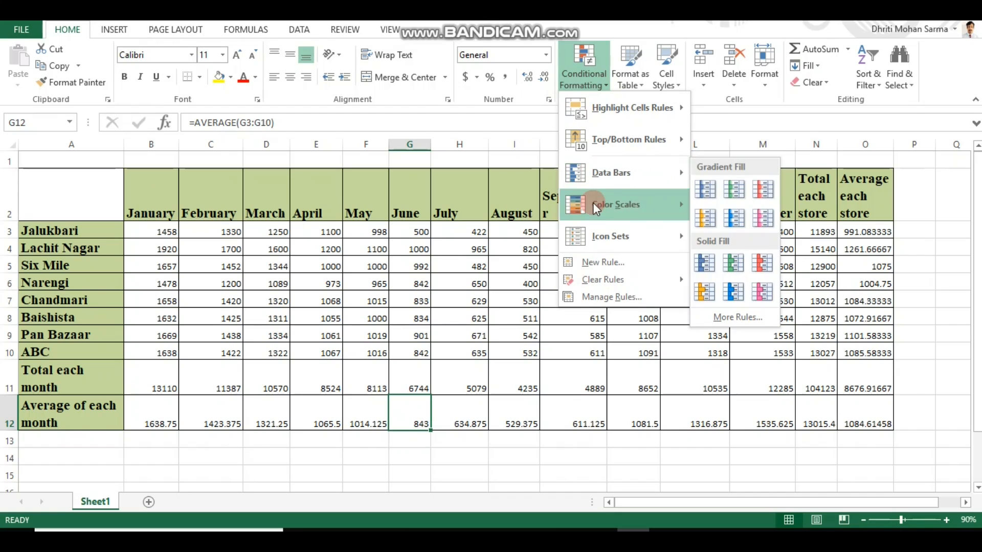
mouse_move(594, 203)
mouse_move(598, 230)
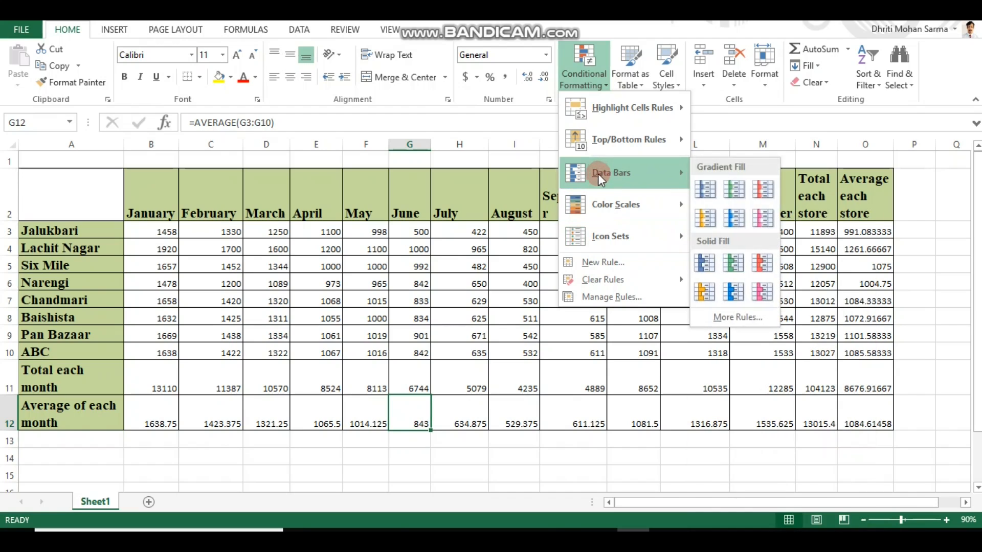
mouse_move(659, 110)
mouse_move(617, 227)
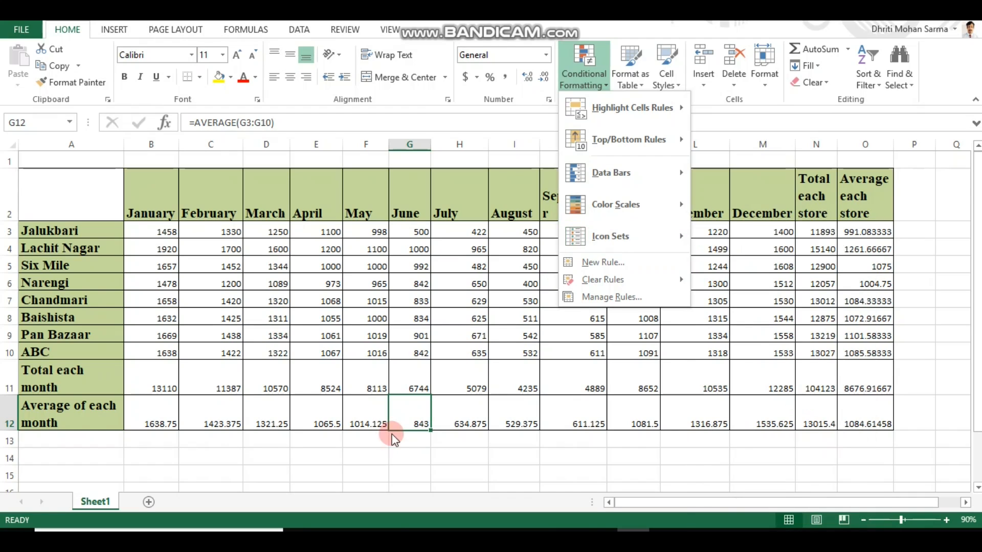
click(372, 451)
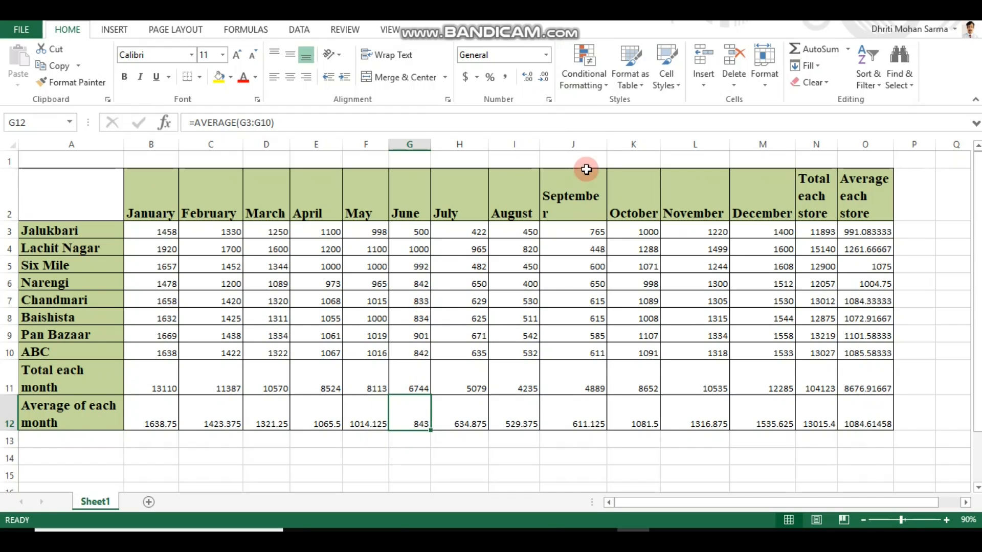
Widen the September column so its header fits on one line.
drag(607, 145, 613, 144)
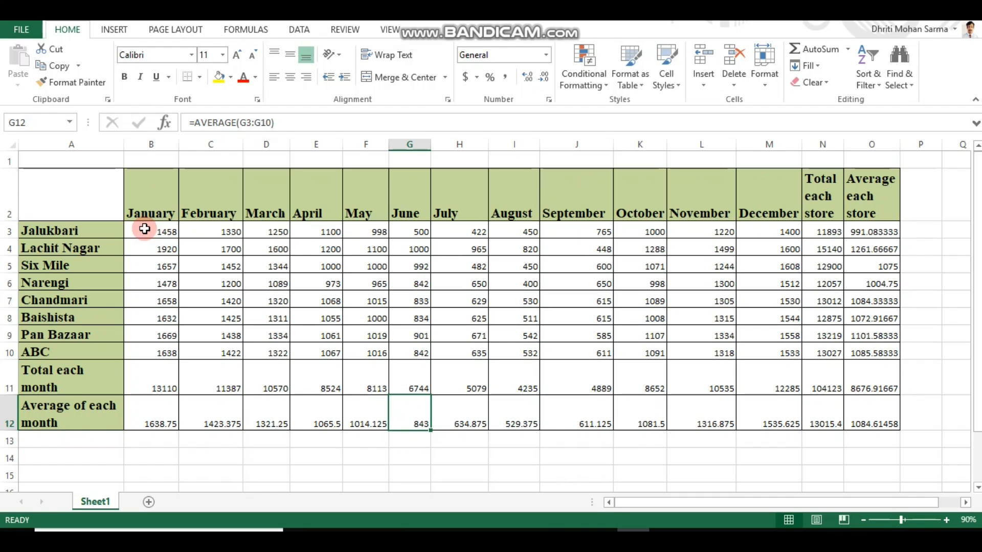
Apply gradient-fill red data bars to the monthly store figures in B3:M10.
drag(144, 228, 785, 349)
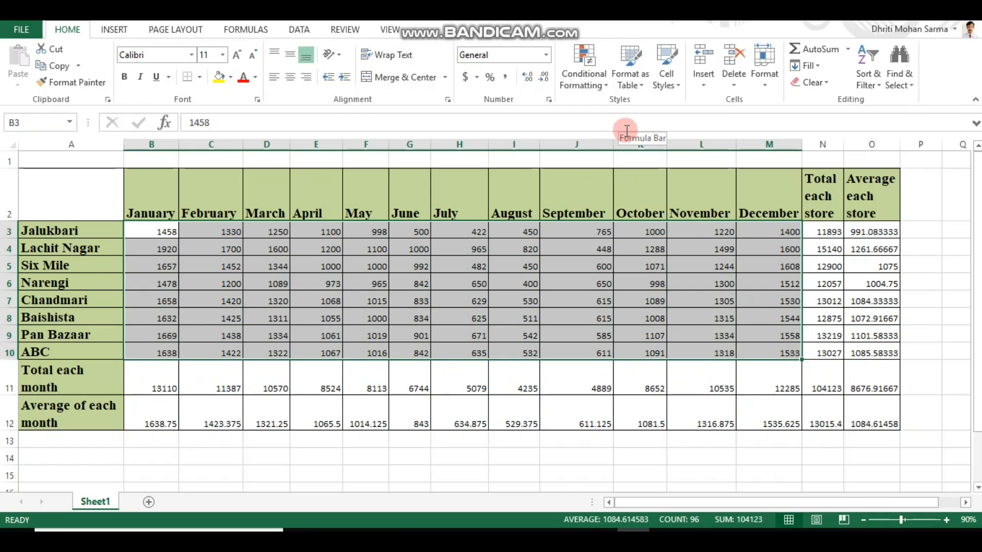
click(608, 87)
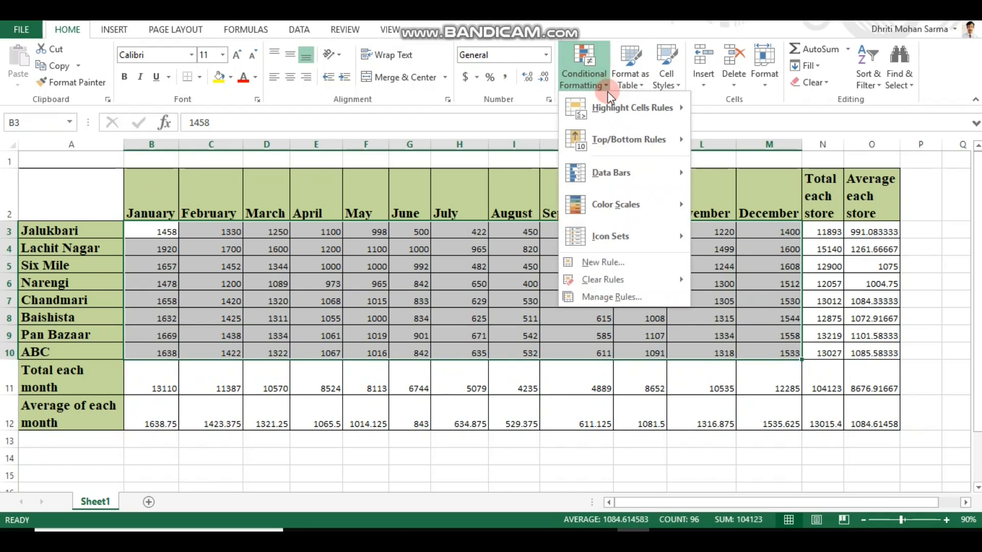
mouse_move(610, 174)
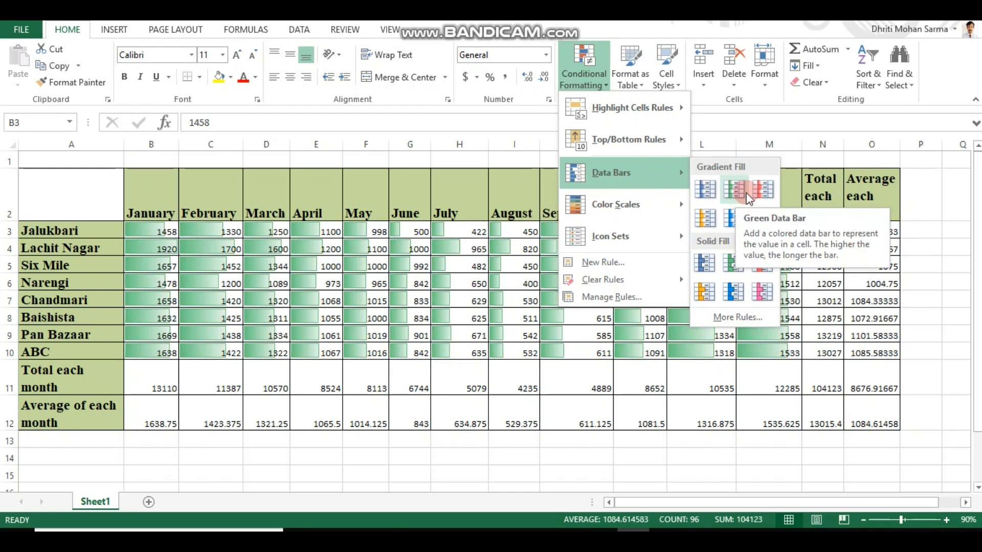
click(763, 189)
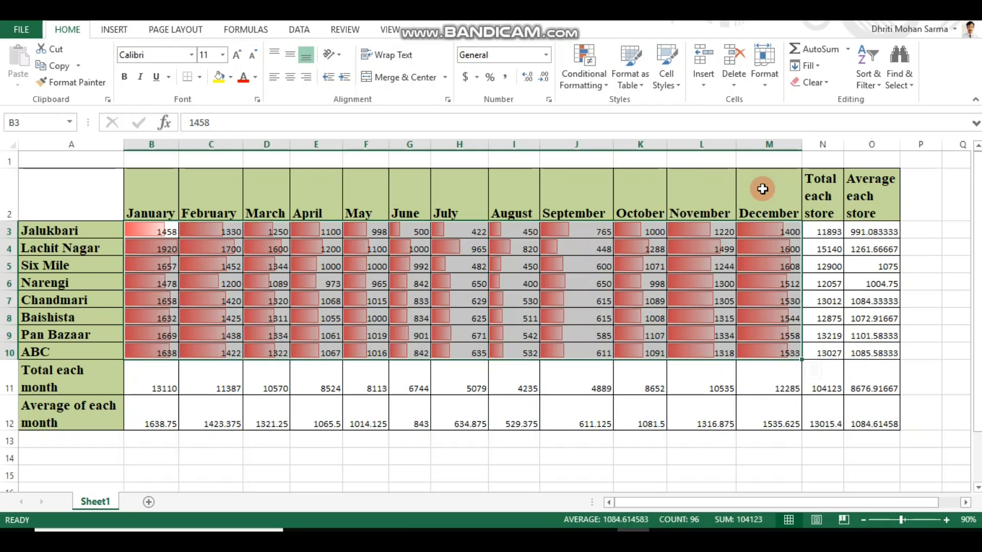
click(306, 457)
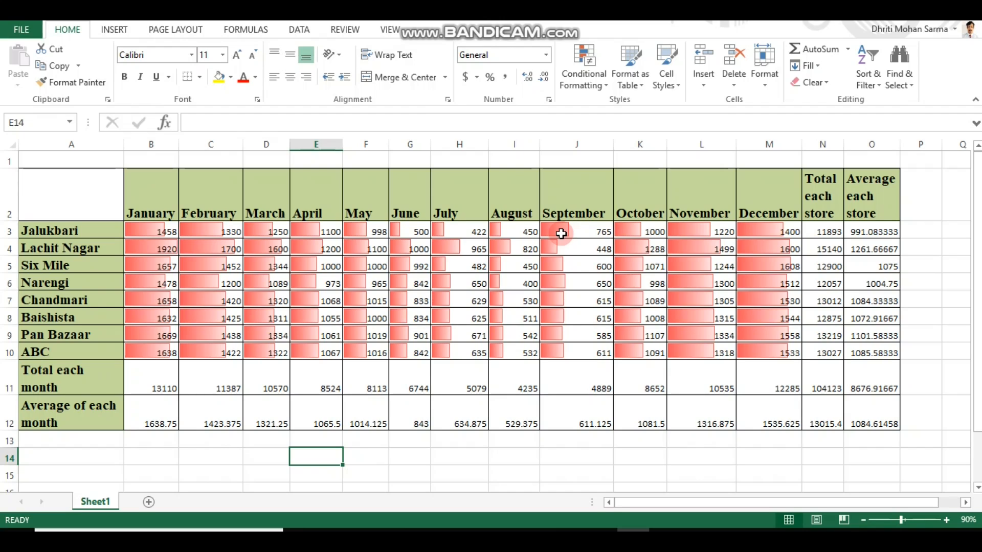
Compare the data bars of the Lachit Nagar and Six Mile January figures and review the data bar options.
click(157, 250)
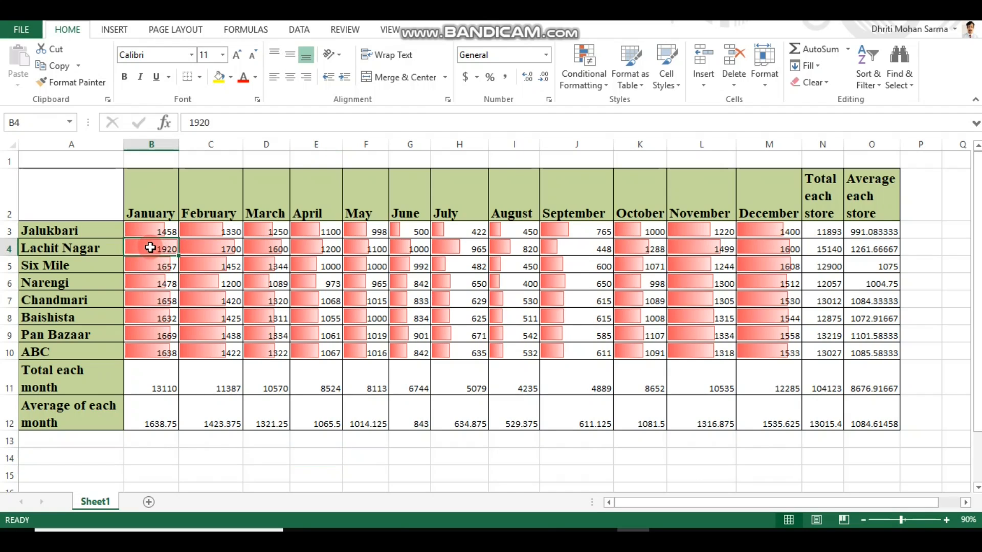
click(149, 263)
click(150, 247)
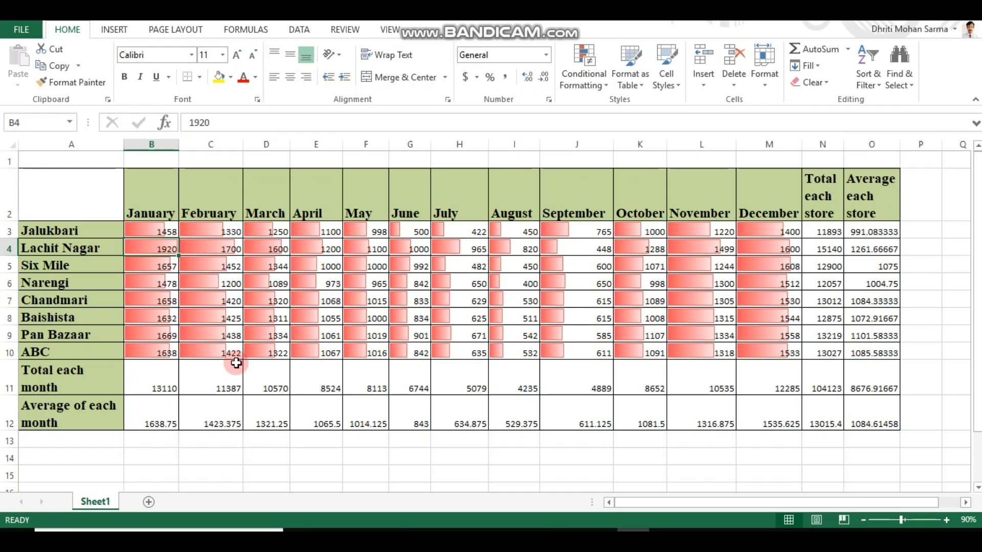
click(163, 262)
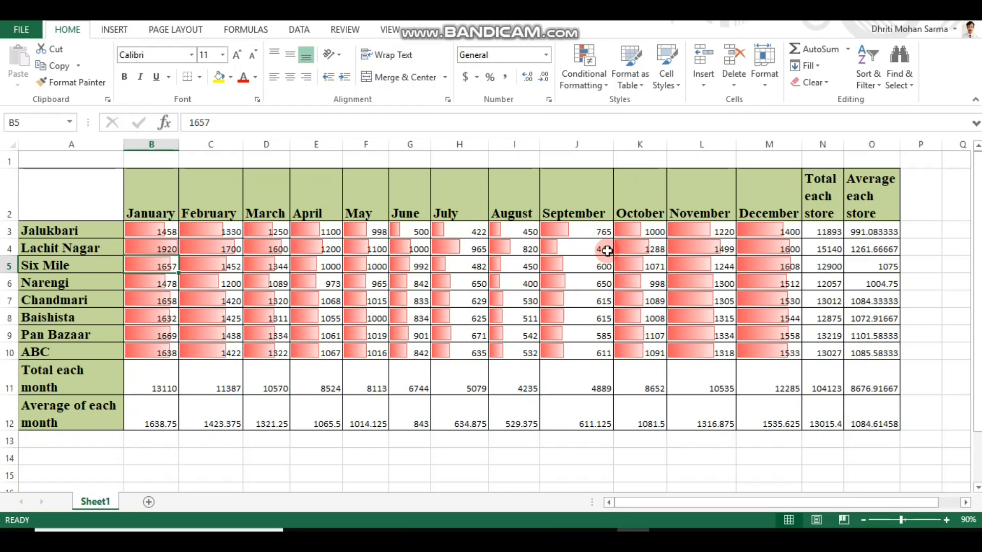
click(591, 61)
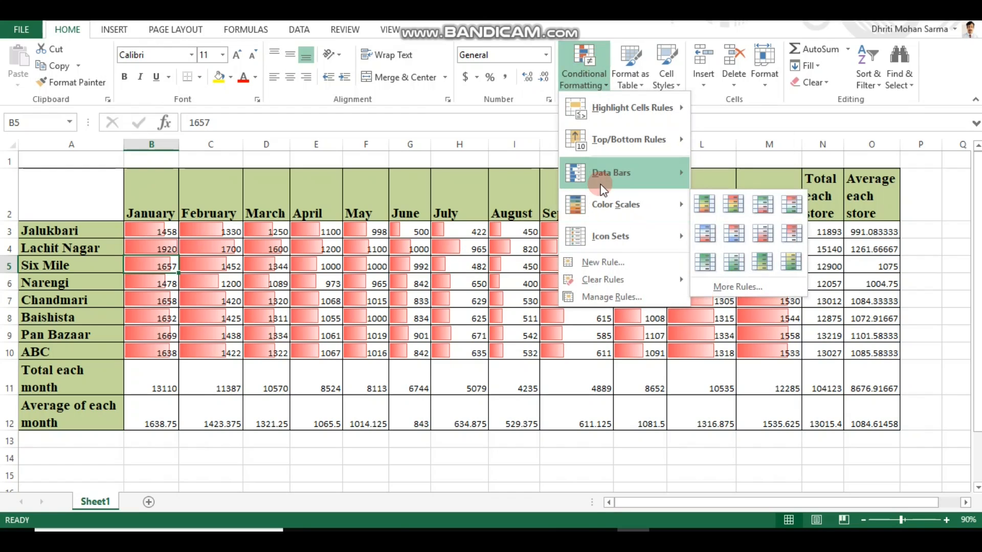
click(602, 190)
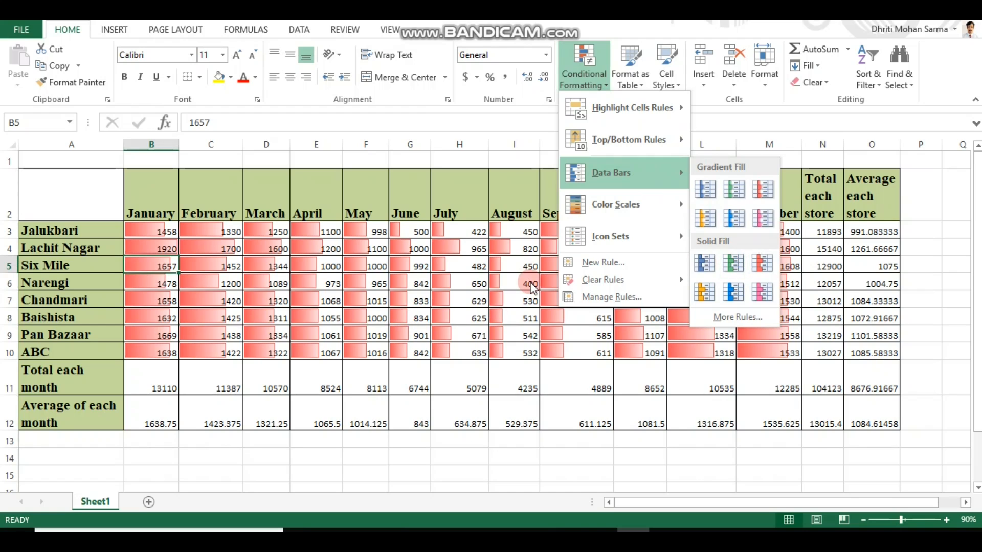
click(463, 259)
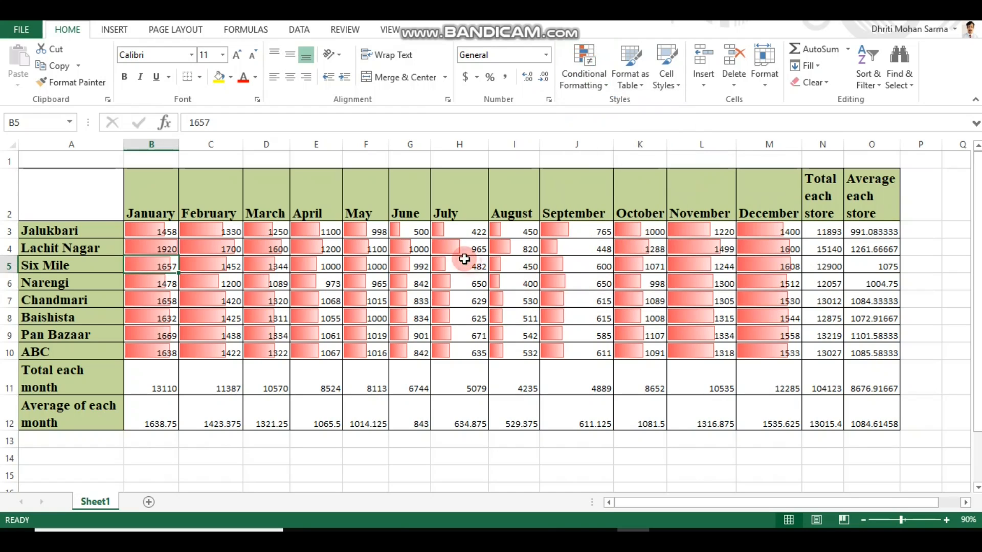
Undo the gradient data bars and apply solid-fill red data bars to B3:M10.
click(132, 229)
key(ctrl+z)
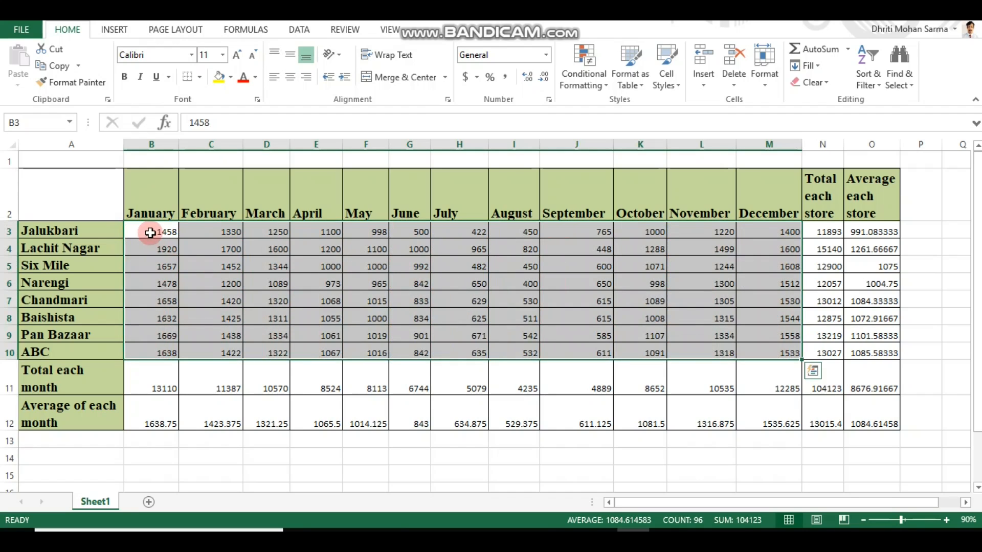
click(586, 83)
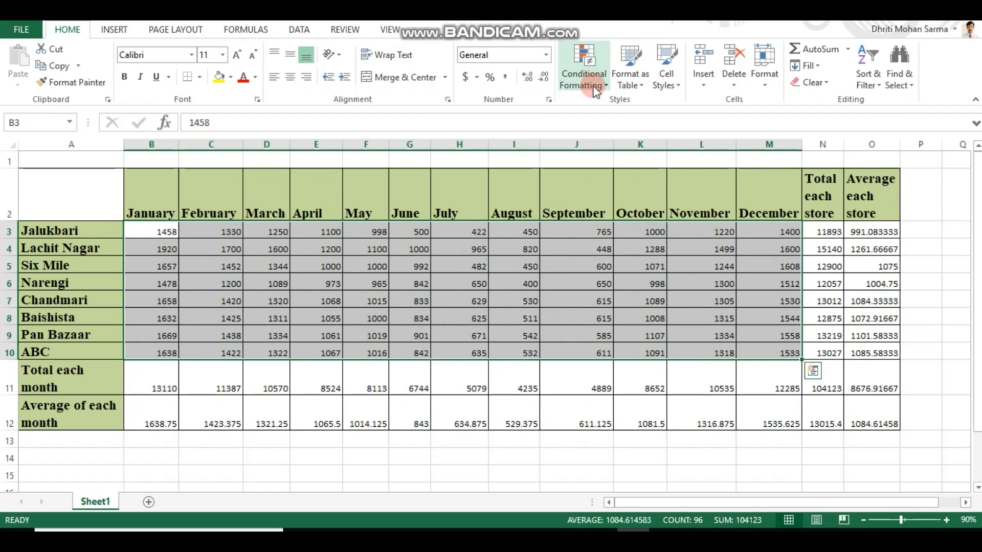
click(598, 174)
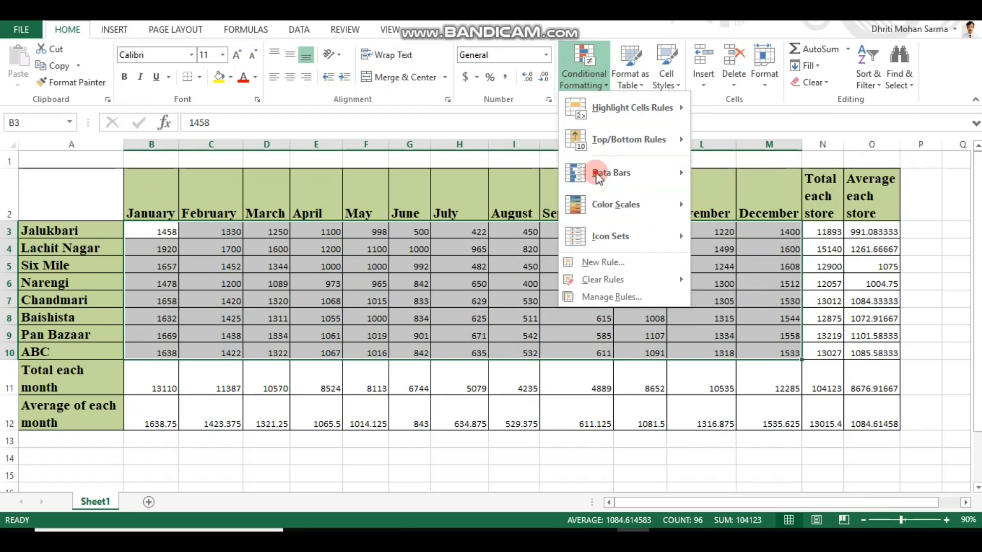
click(728, 267)
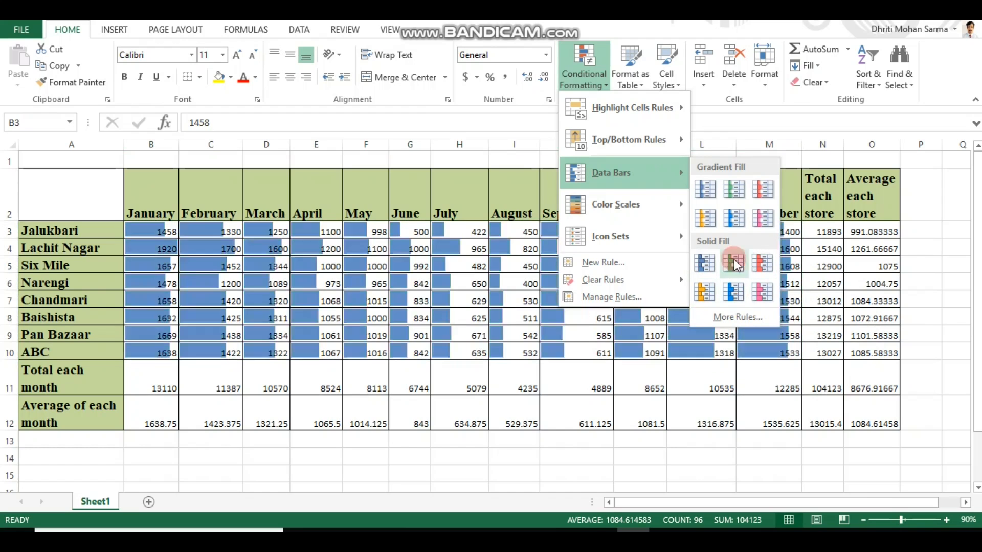
click(755, 262)
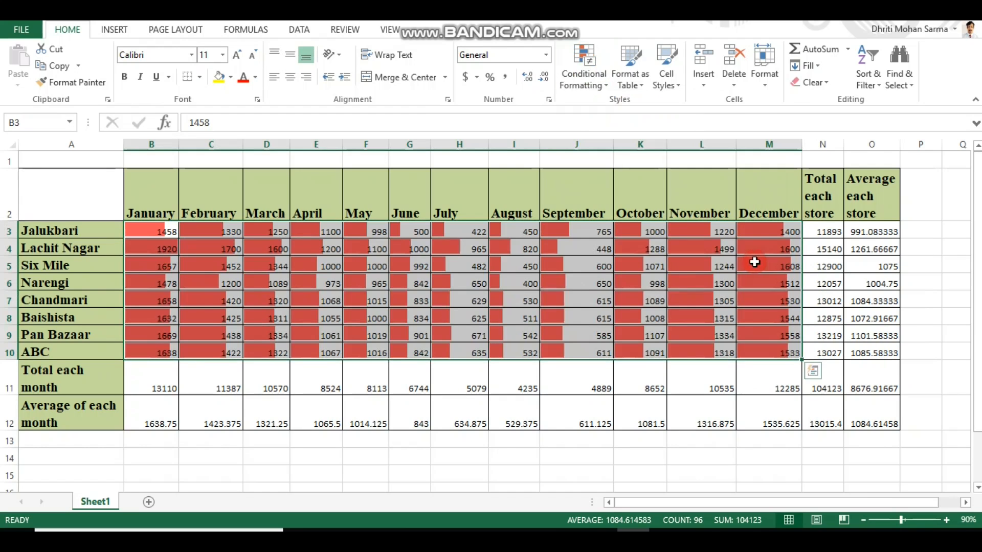
click(379, 336)
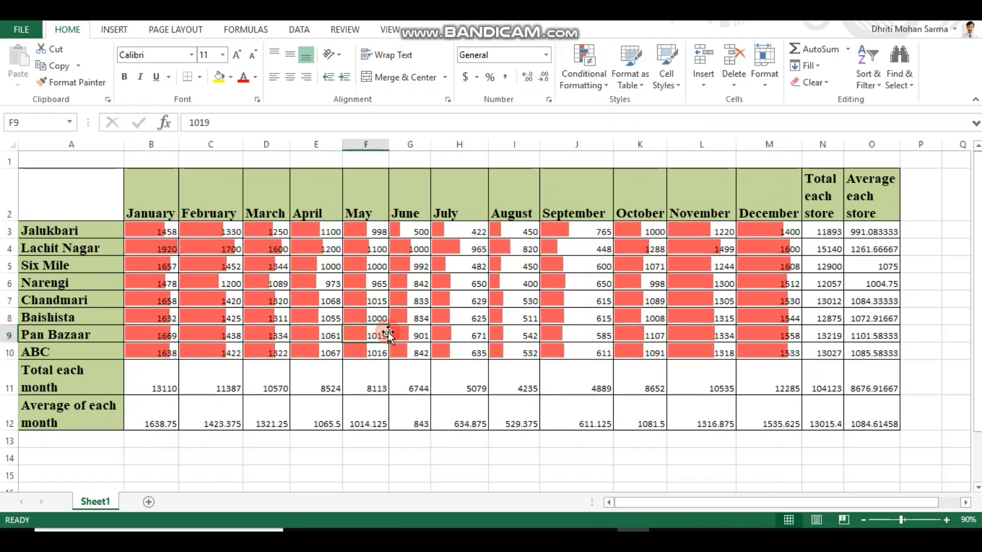
Create a custom data bar rule for B3:M10 with automatic minimum and maximum, solid blue fill and no border.
drag(125, 225, 792, 352)
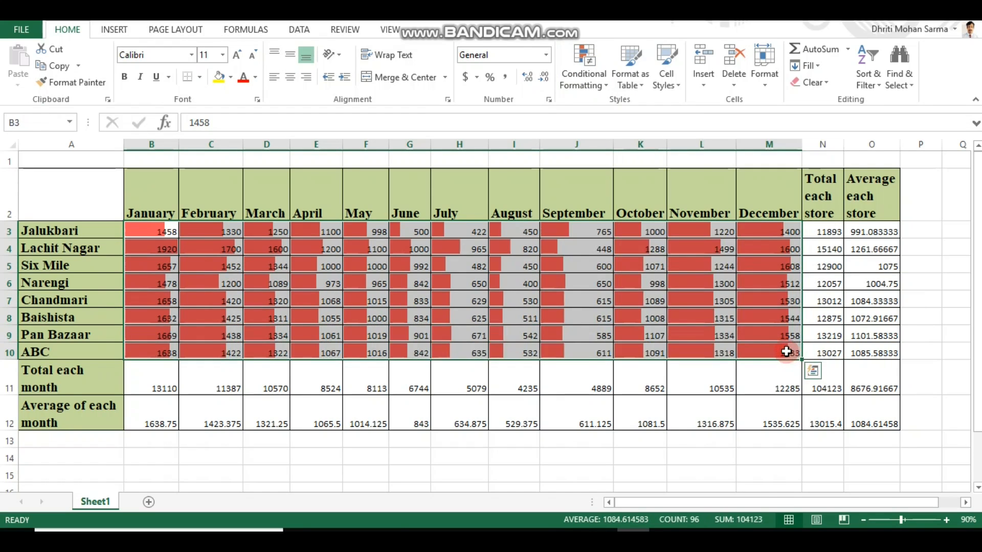
click(584, 70)
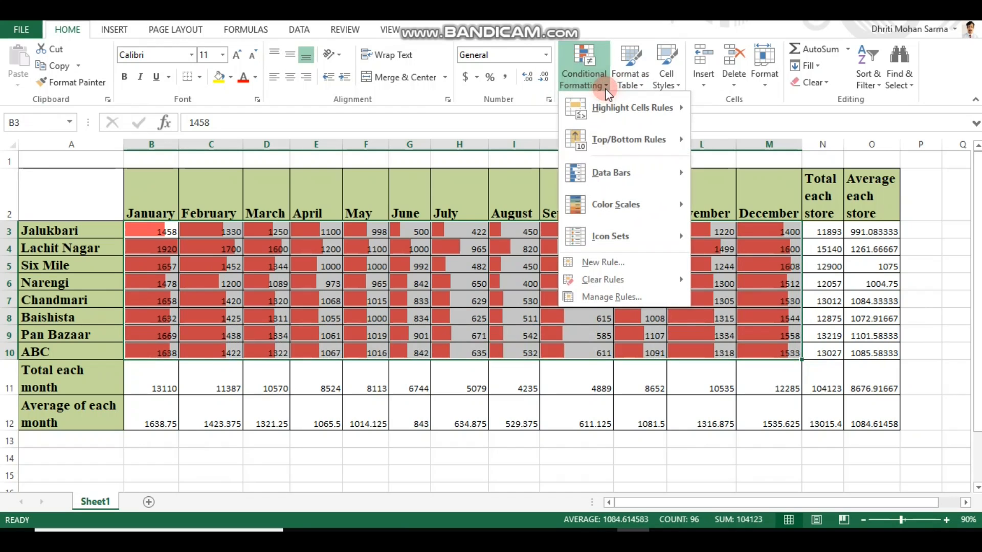
click(655, 172)
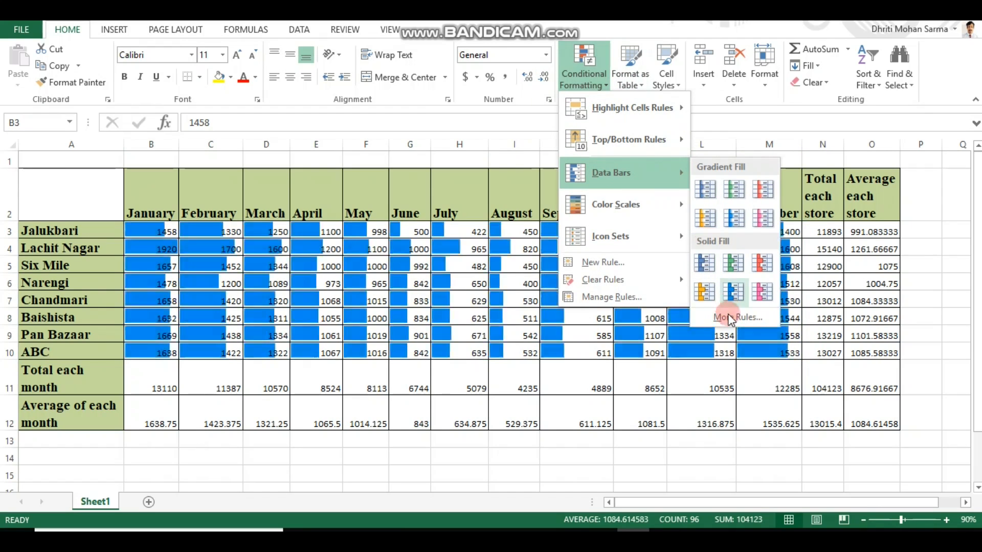
click(728, 316)
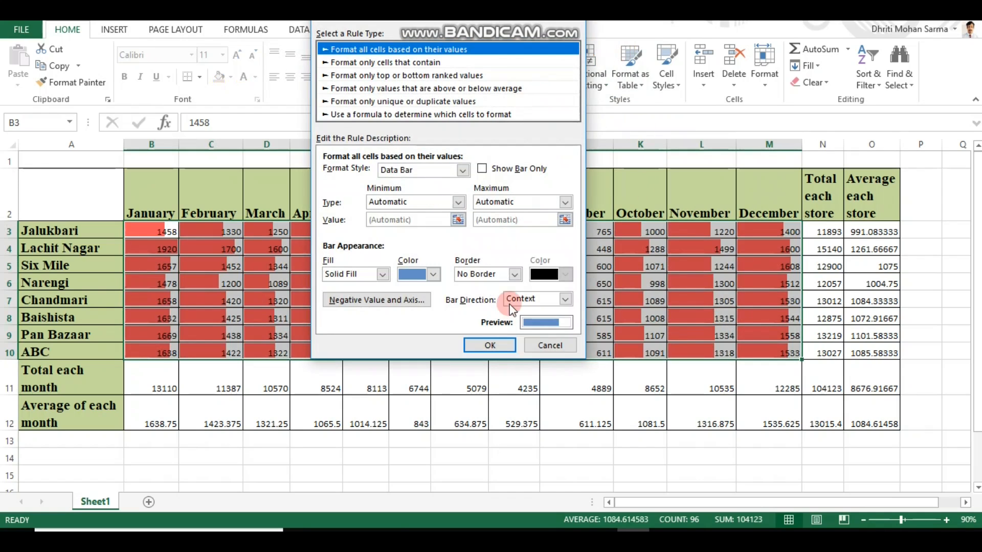
click(491, 346)
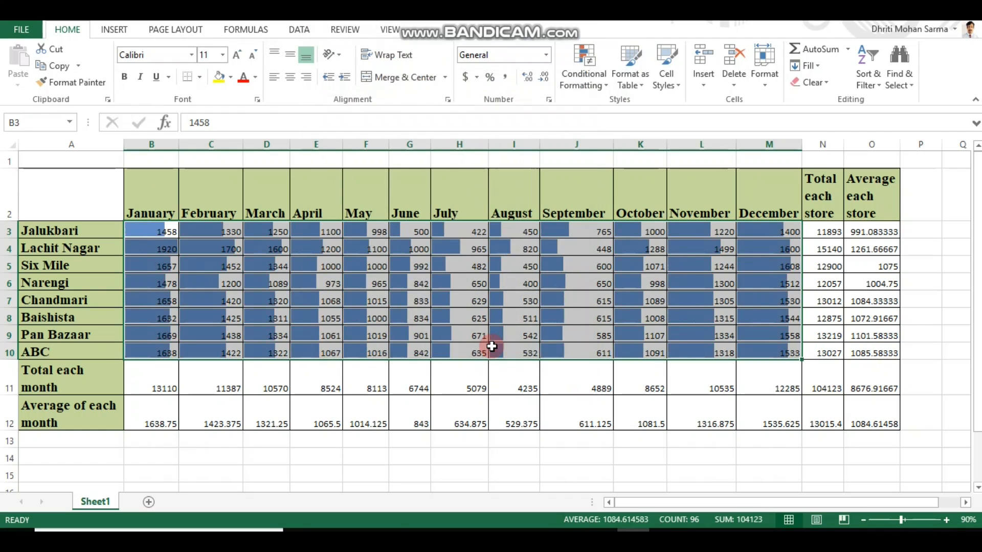
click(596, 375)
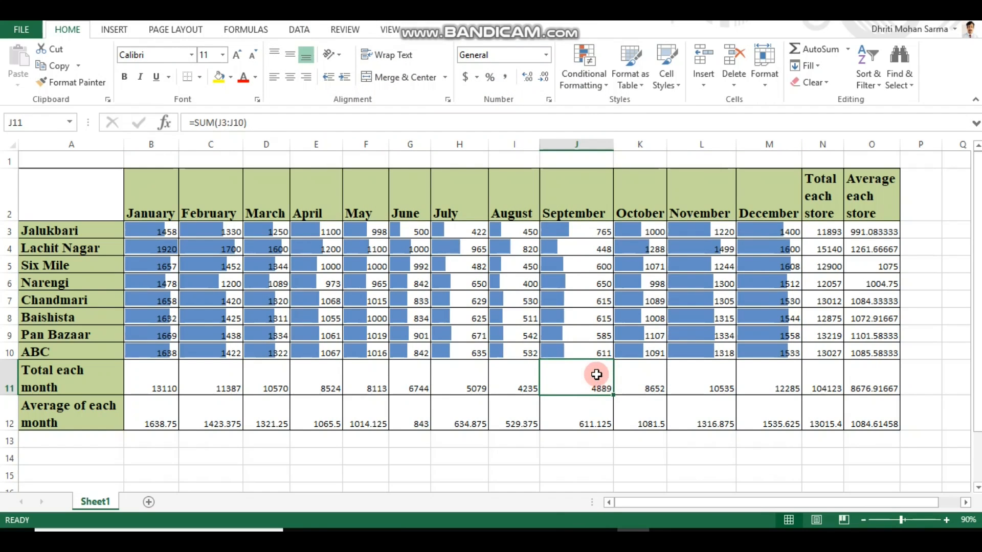
click(586, 74)
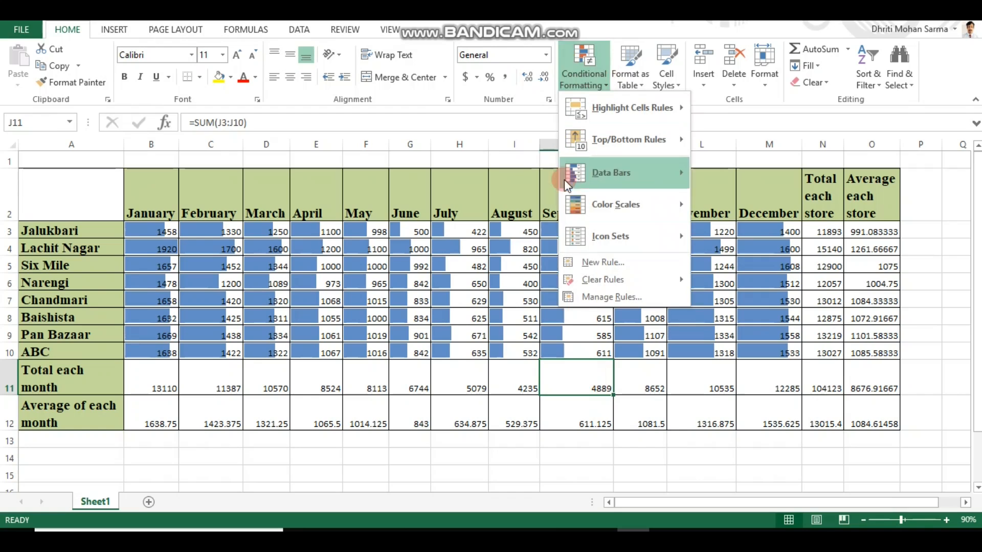
mouse_move(570, 199)
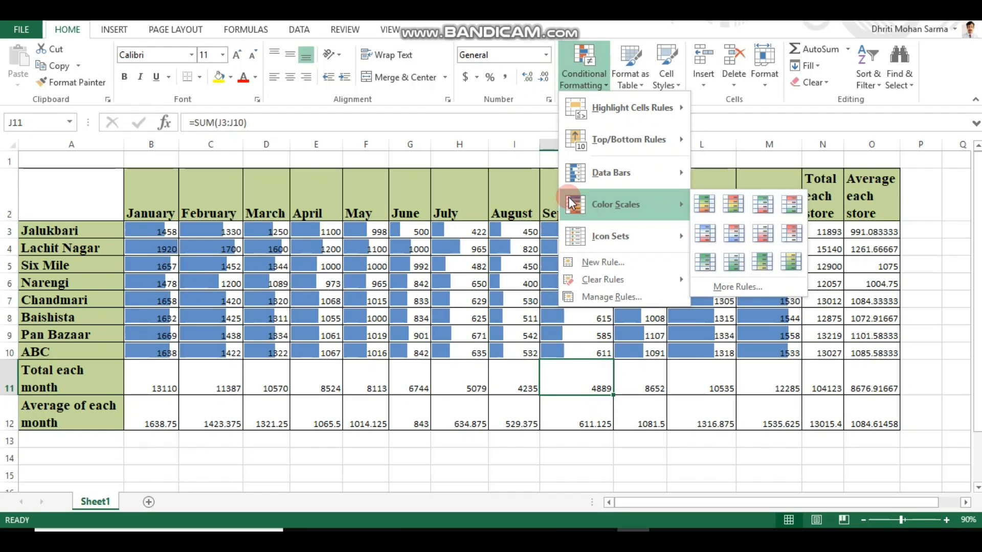
click(332, 299)
Undo the last two data bar formats on B3:M10 and apply the green-yellow-red color scale instead.
drag(130, 232, 767, 355)
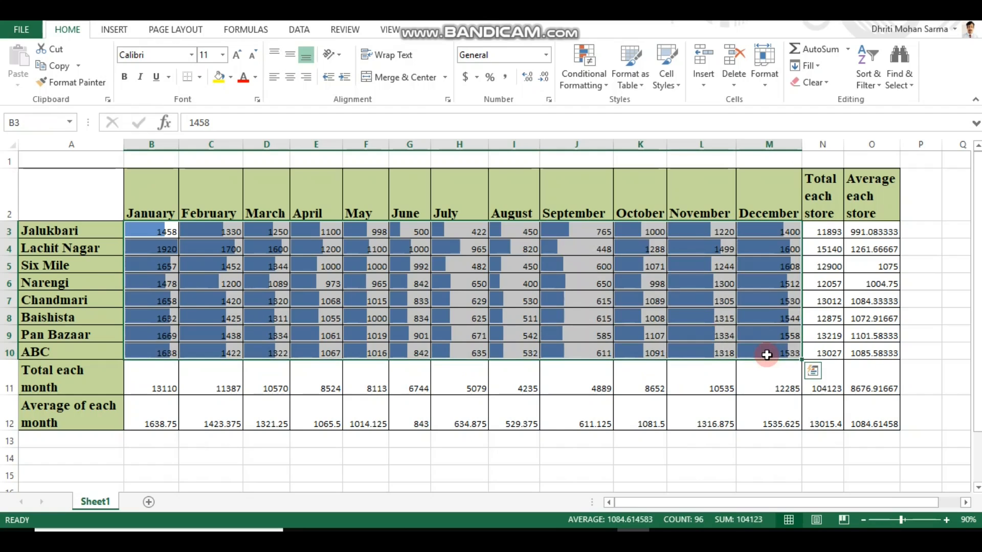
key(ctrl+z)
key(ctrl+z)
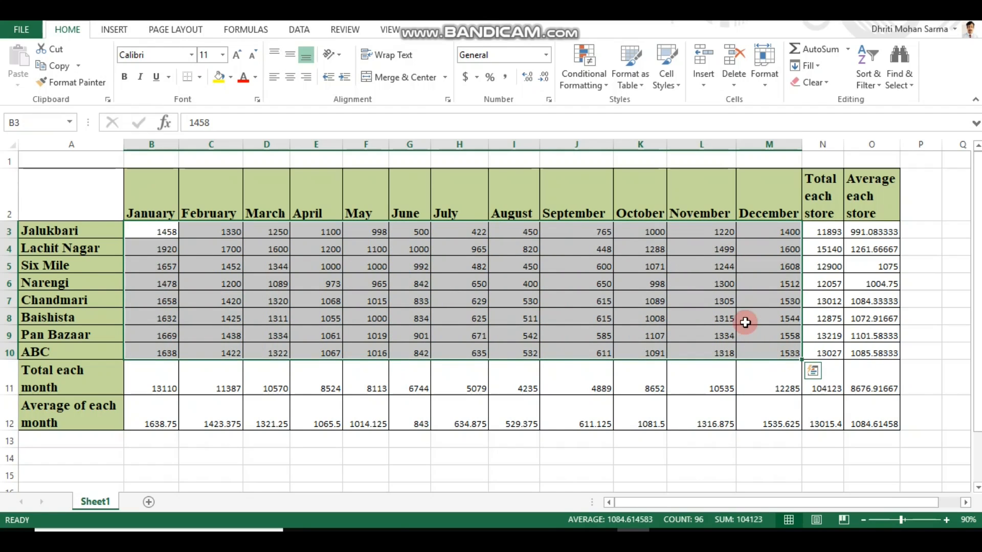
click(596, 83)
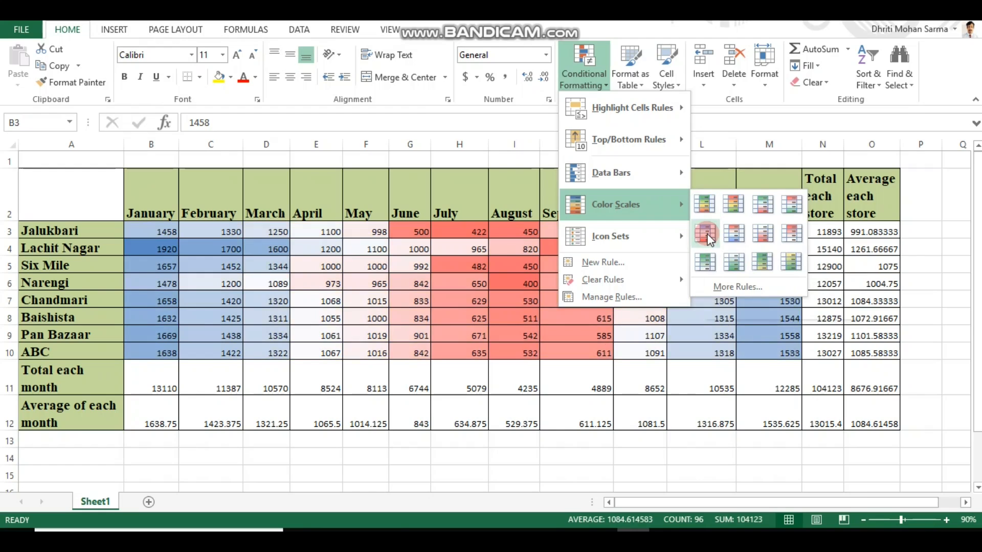
click(704, 205)
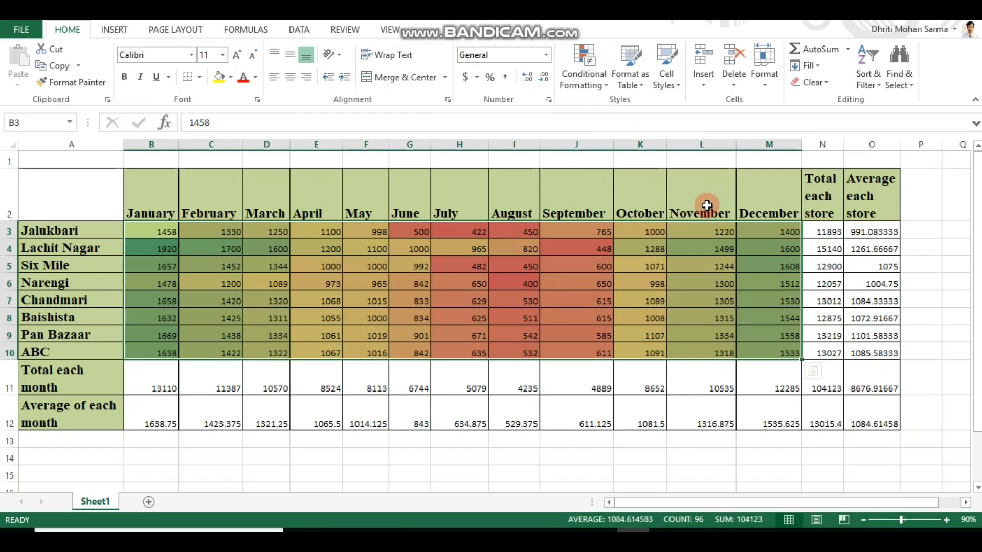
Compare the color scale shading of high, middle and low figures in cells F7, B4, I6, D4 and L8.
click(347, 293)
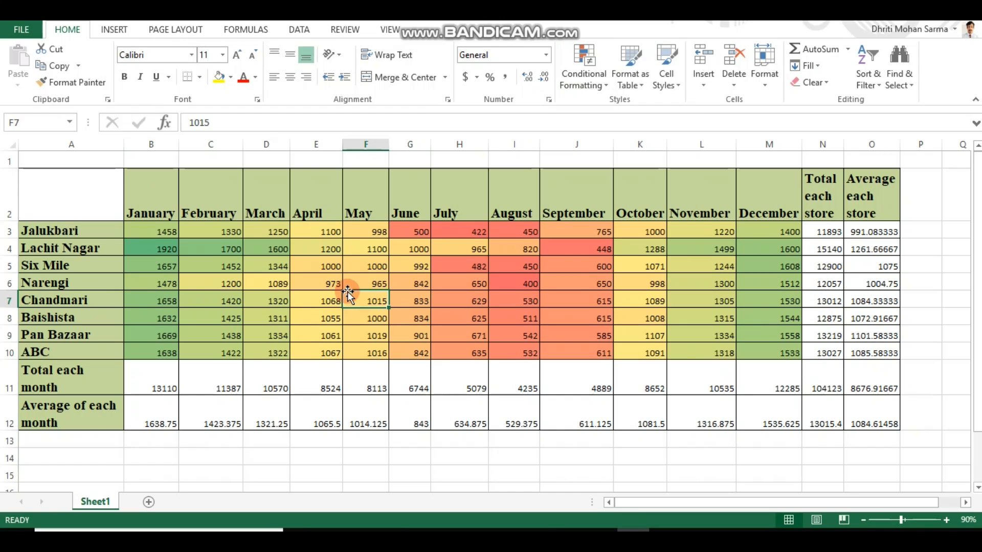
click(164, 249)
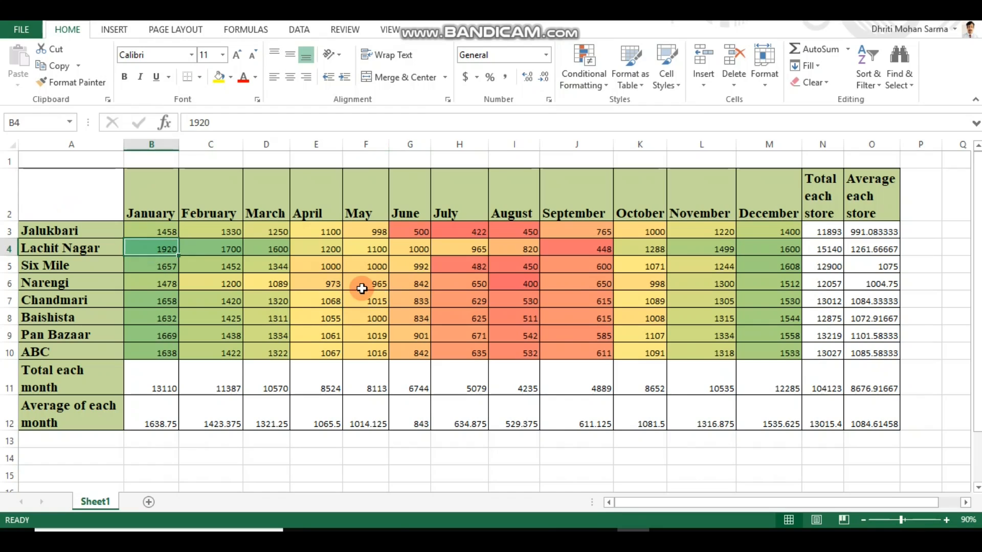
click(530, 276)
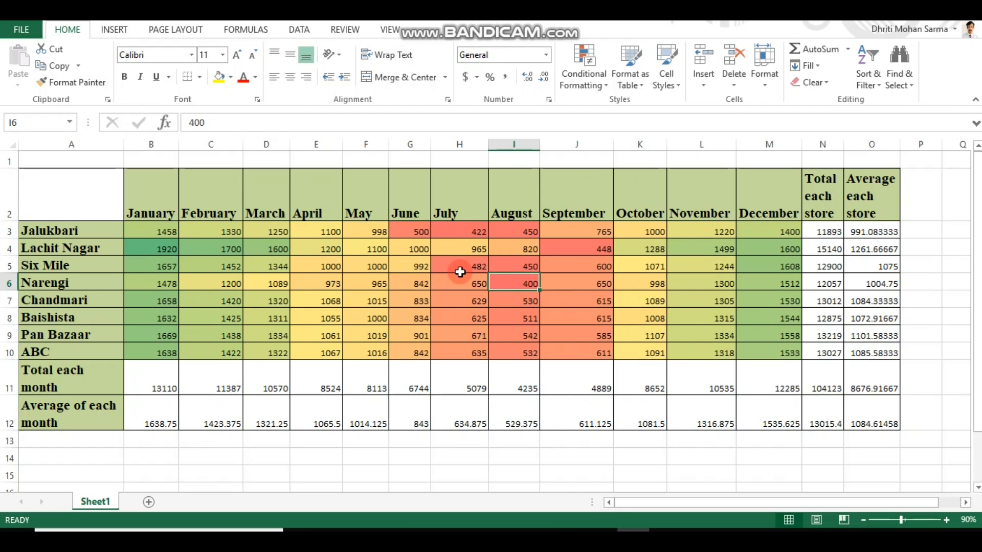
click(289, 252)
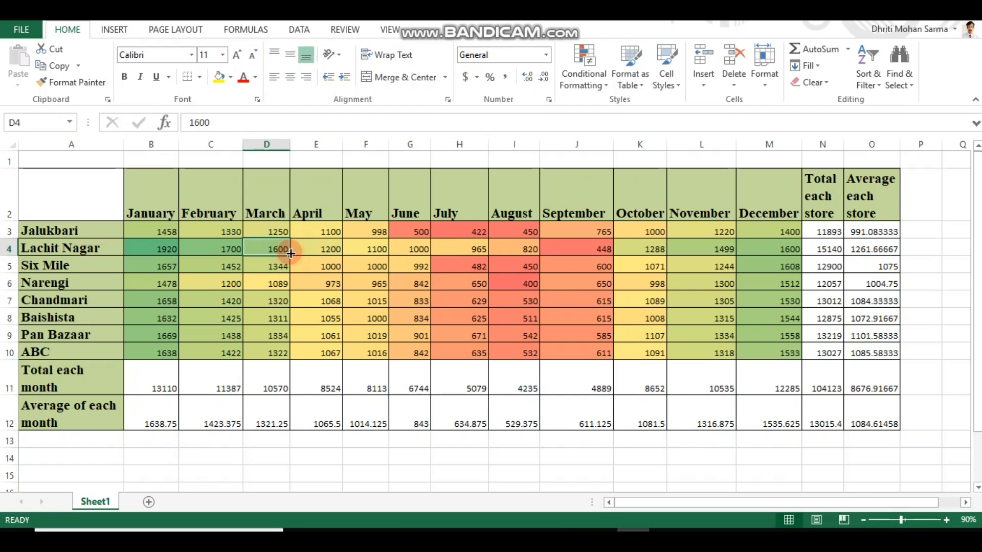
click(683, 316)
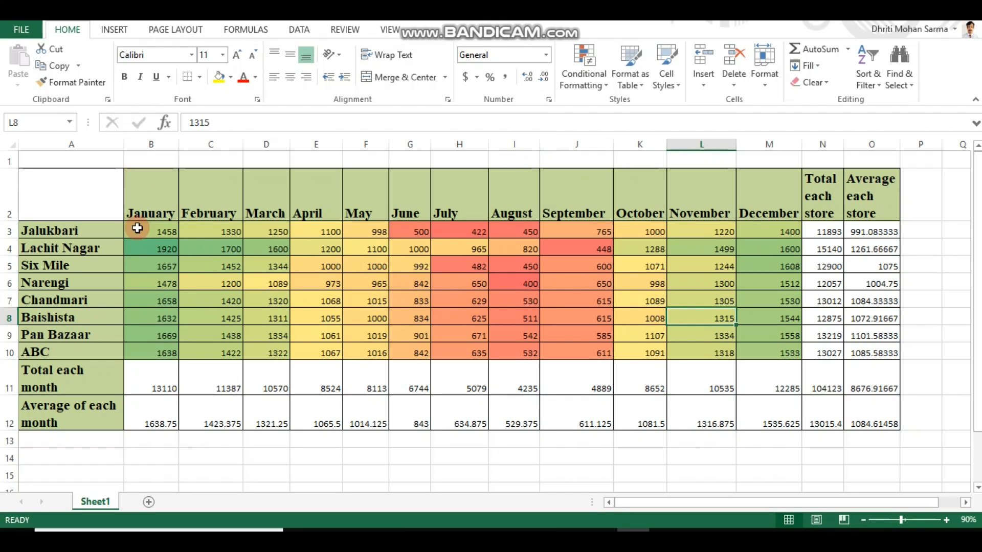
Undo the green-yellow-red color scale on B3:M10 and start a custom color scale rule with the 2-Color Scale format style.
key(ctrl+z)
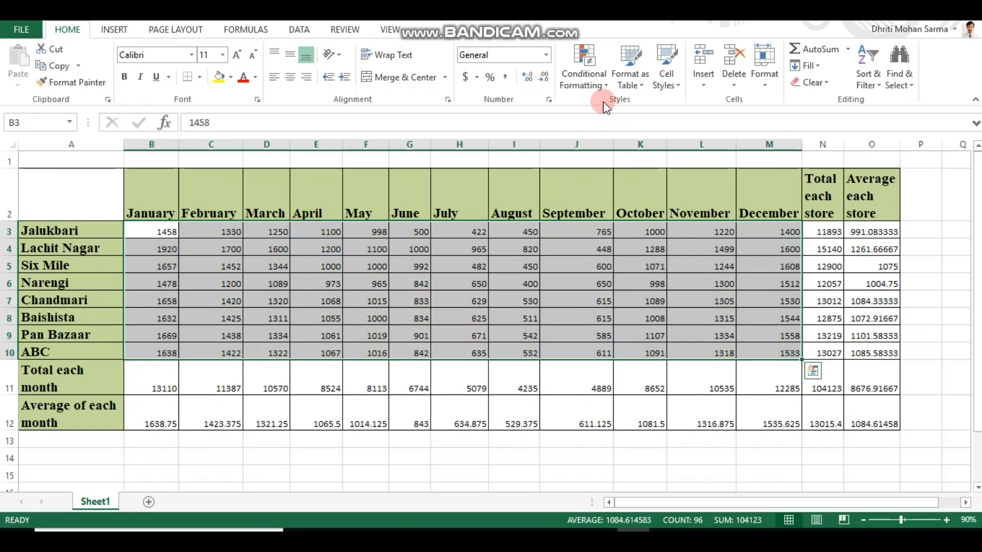
click(603, 88)
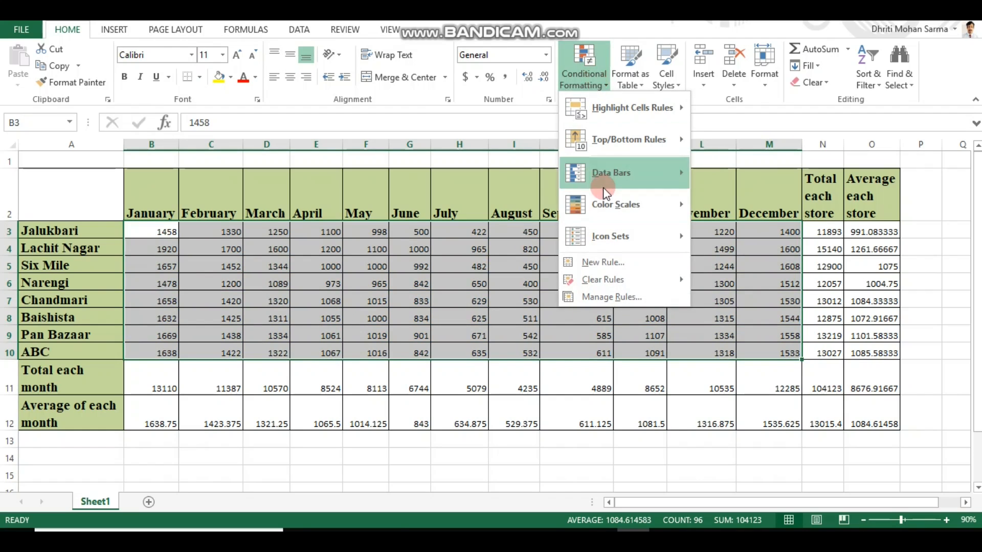
mouse_move(612, 210)
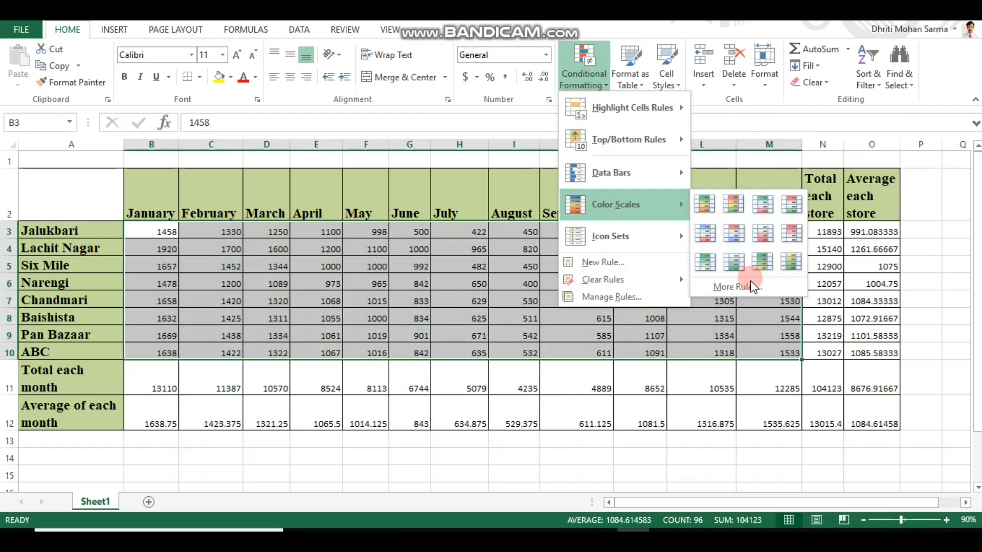
click(750, 287)
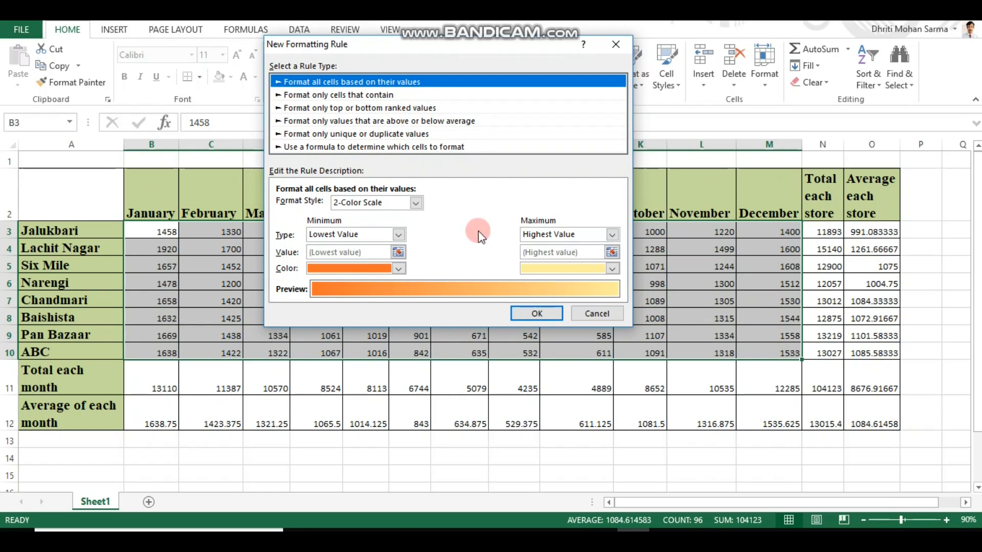
click(417, 203)
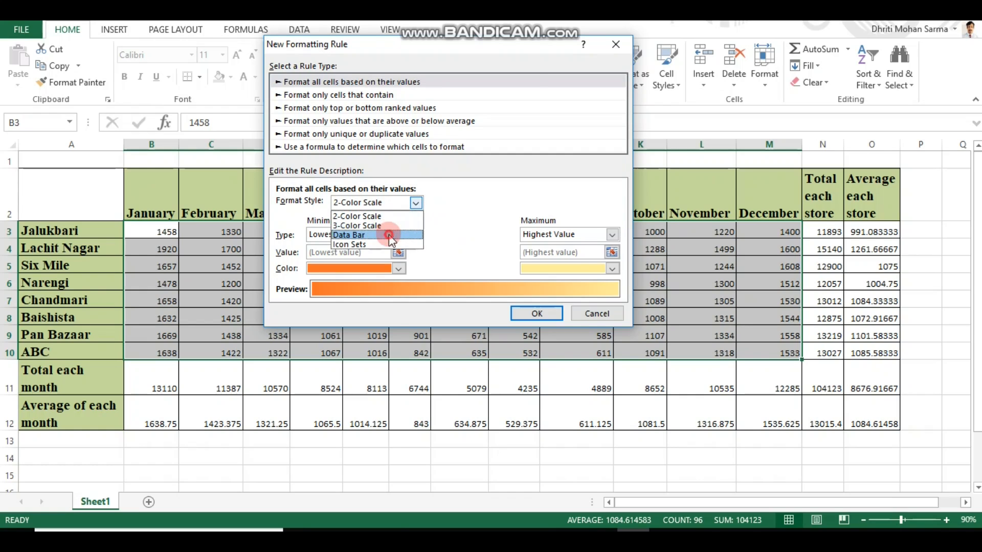
click(388, 235)
click(416, 203)
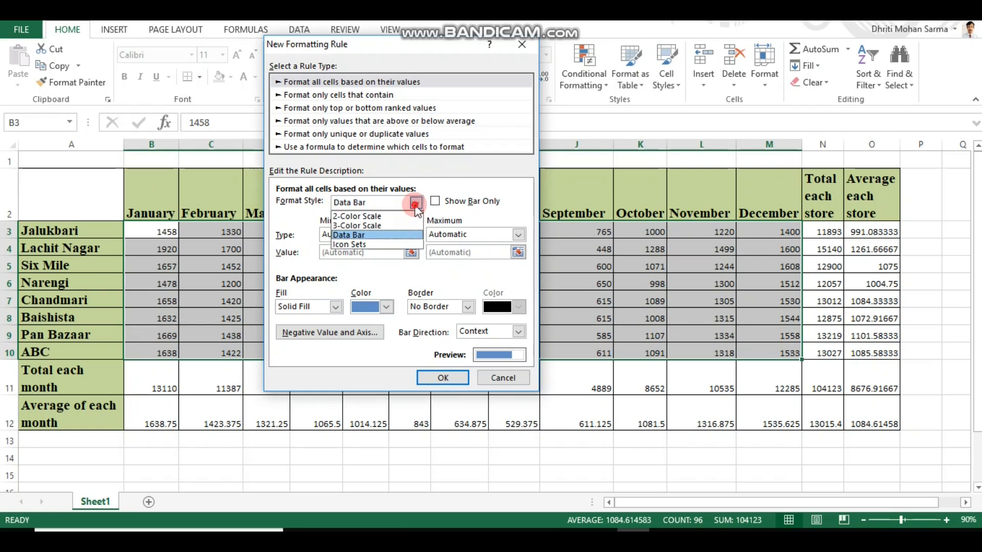
click(368, 216)
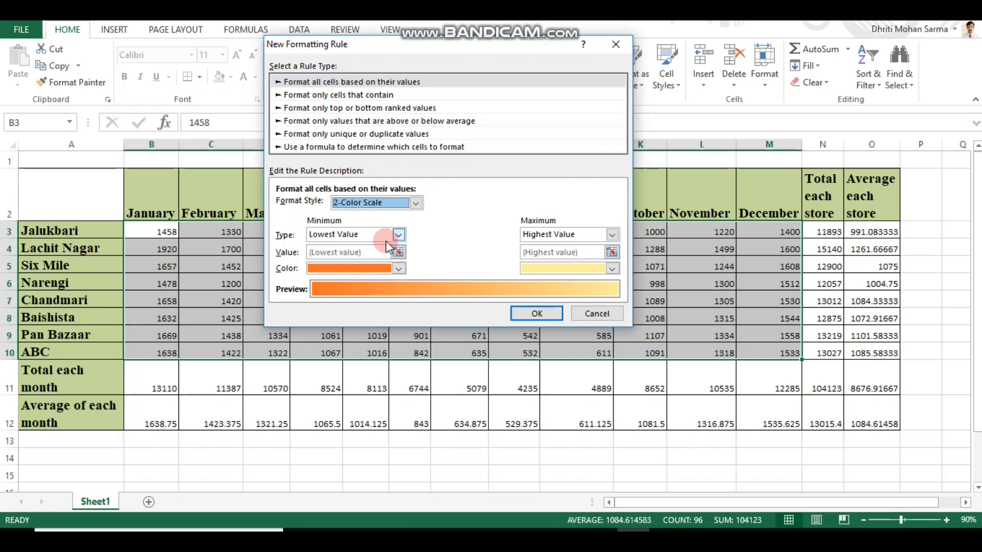
Set the rule's lowest-value color to red and its highest-value color to yellow, and apply it to B3:M10.
click(399, 269)
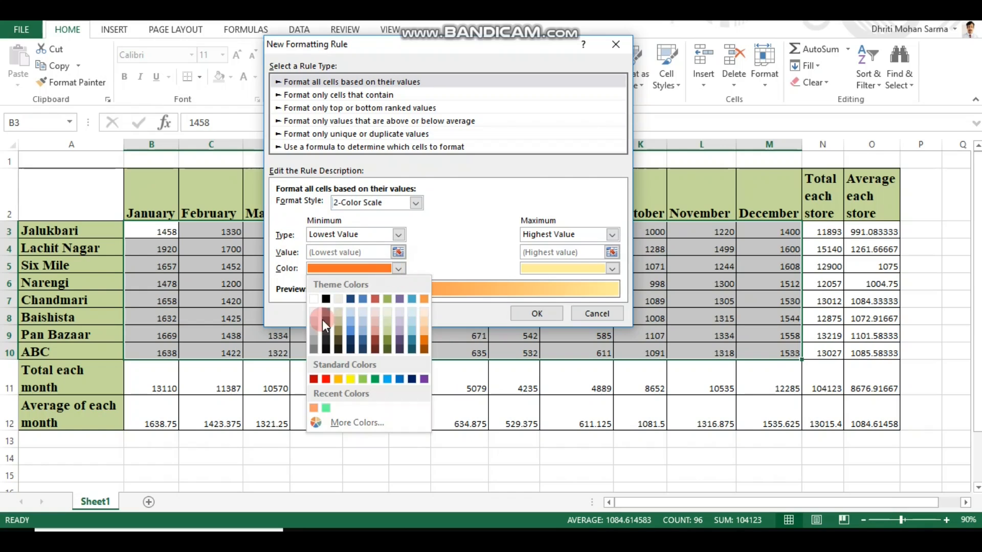
click(326, 379)
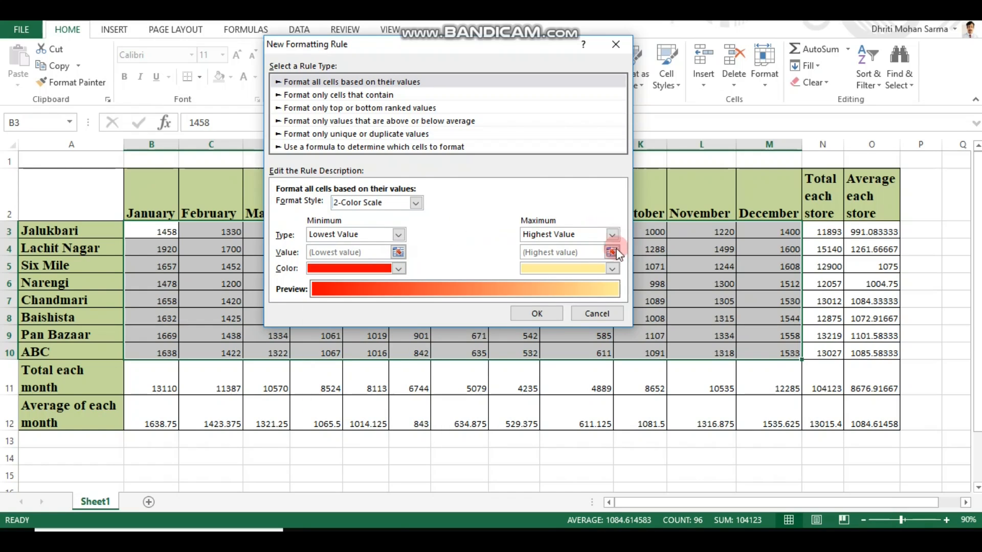
click(611, 268)
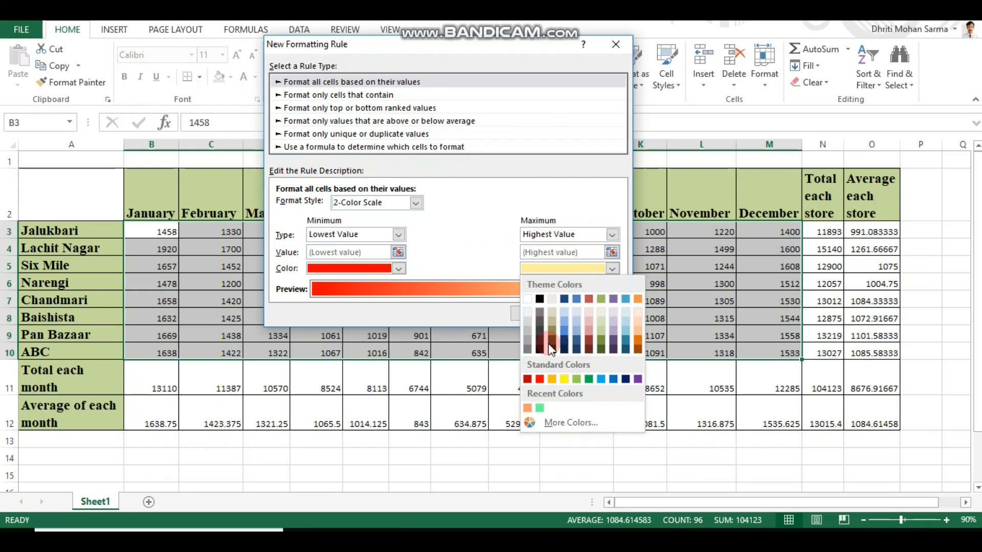
click(601, 351)
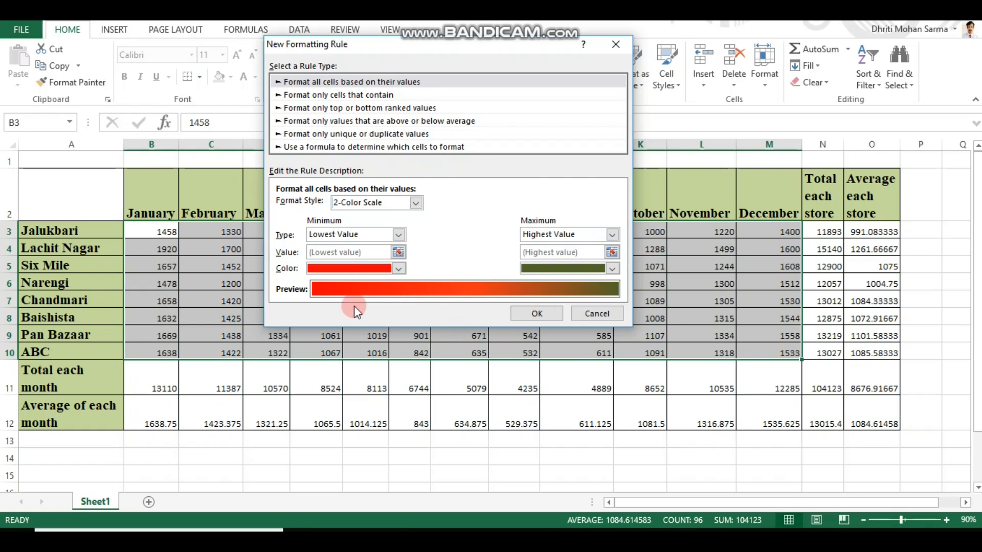
click(611, 270)
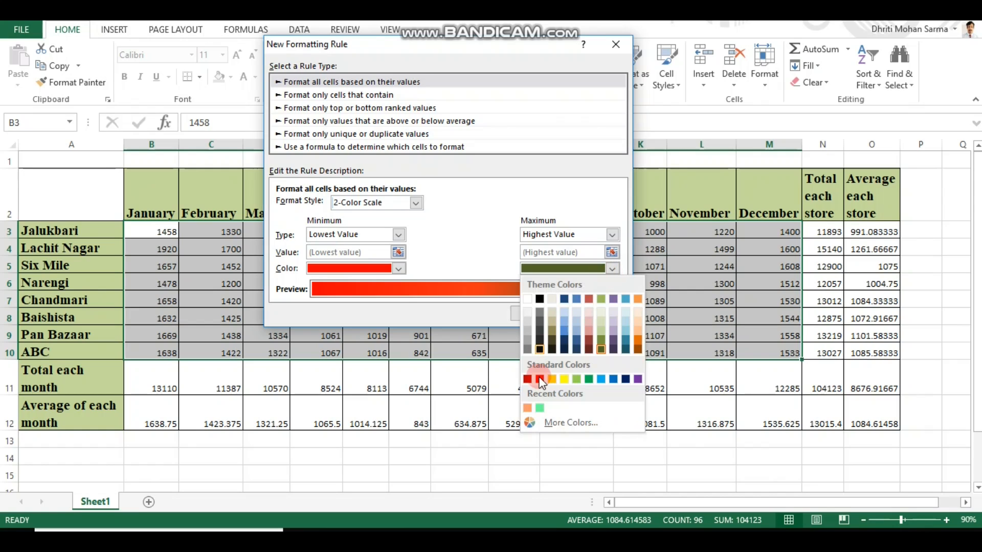
click(564, 378)
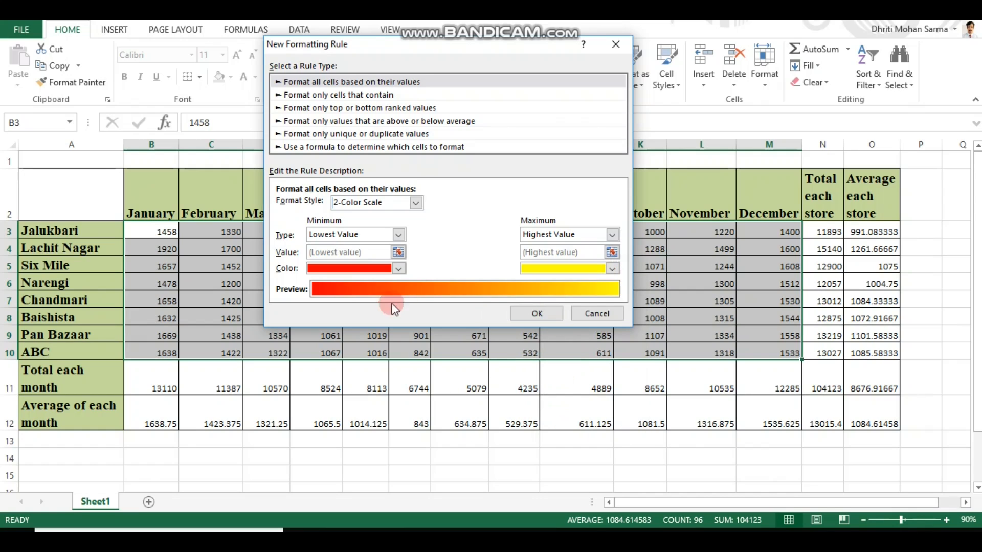
click(529, 311)
Compare the shading of Lachit Nagar's January figure and Narengi's August figure, and review the icon set options.
click(517, 439)
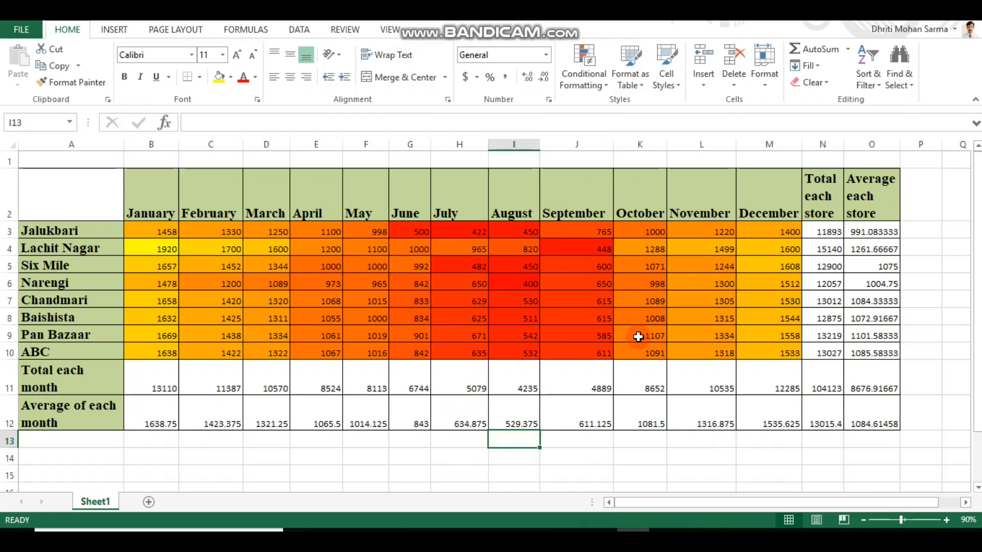
click(138, 249)
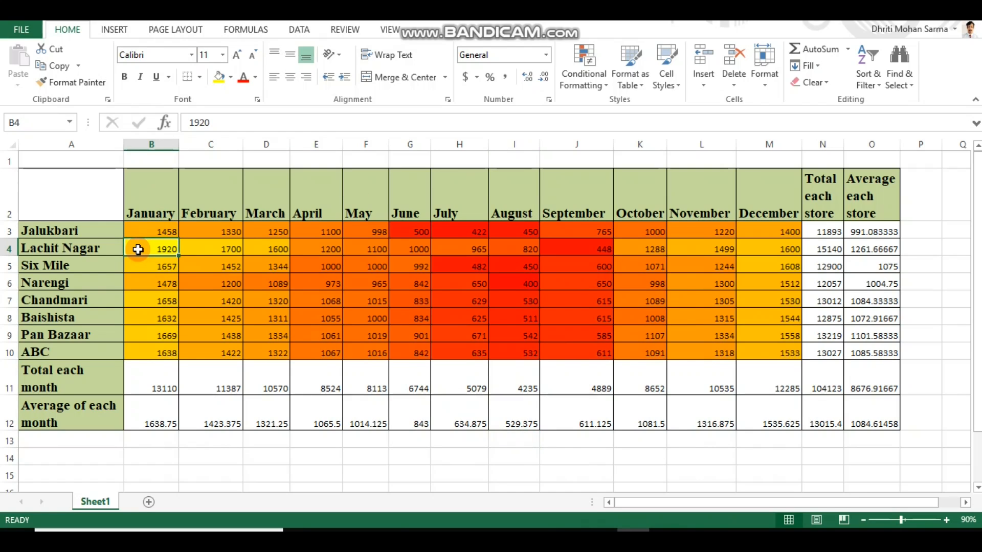
click(530, 287)
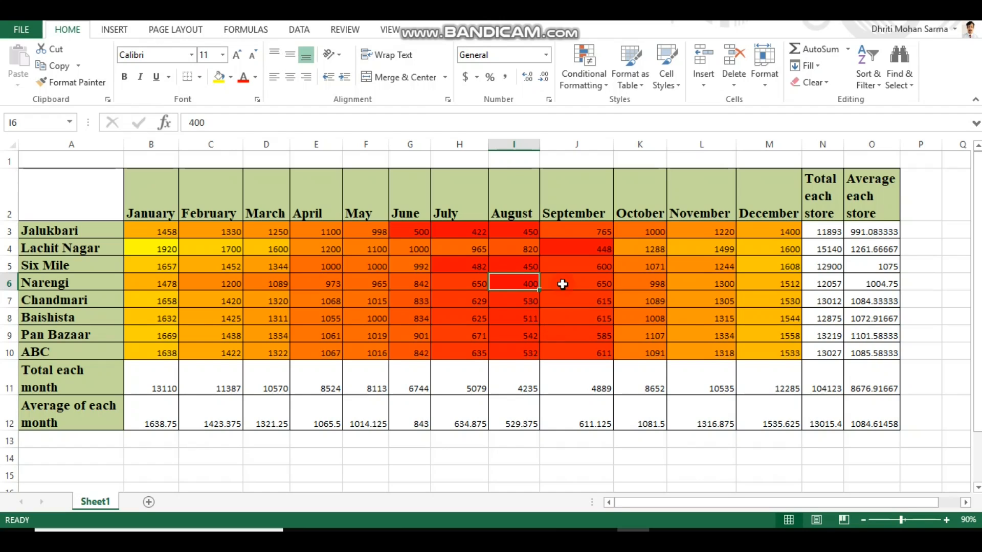
click(603, 95)
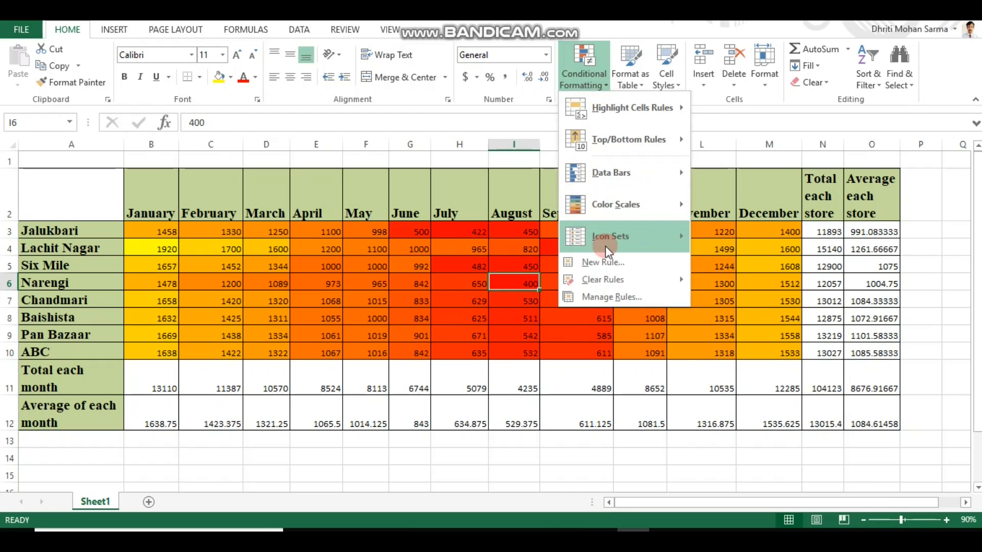
mouse_move(606, 247)
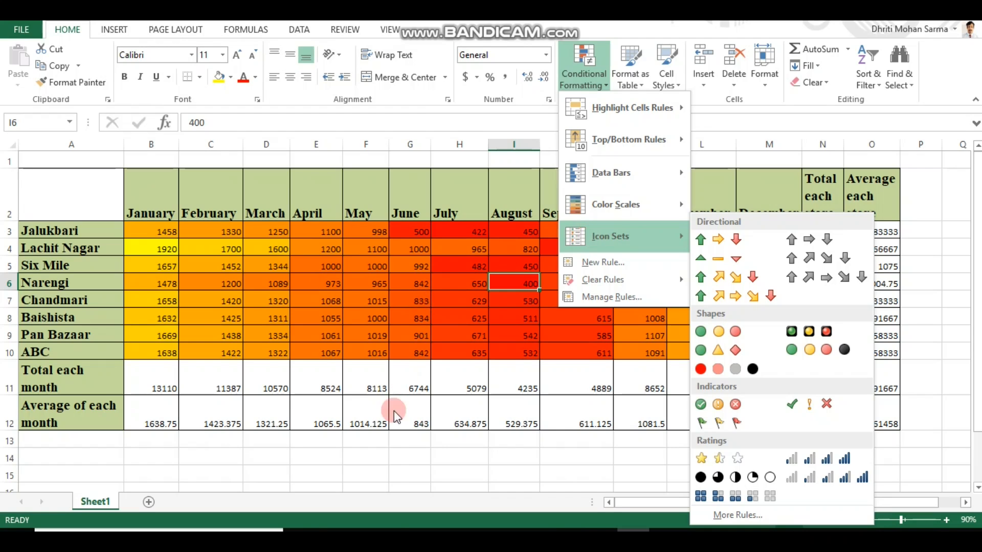
click(389, 469)
Undo the red-yellow color scale and apply the three colored arrows icon set to B3:M10.
key(ctrl+z)
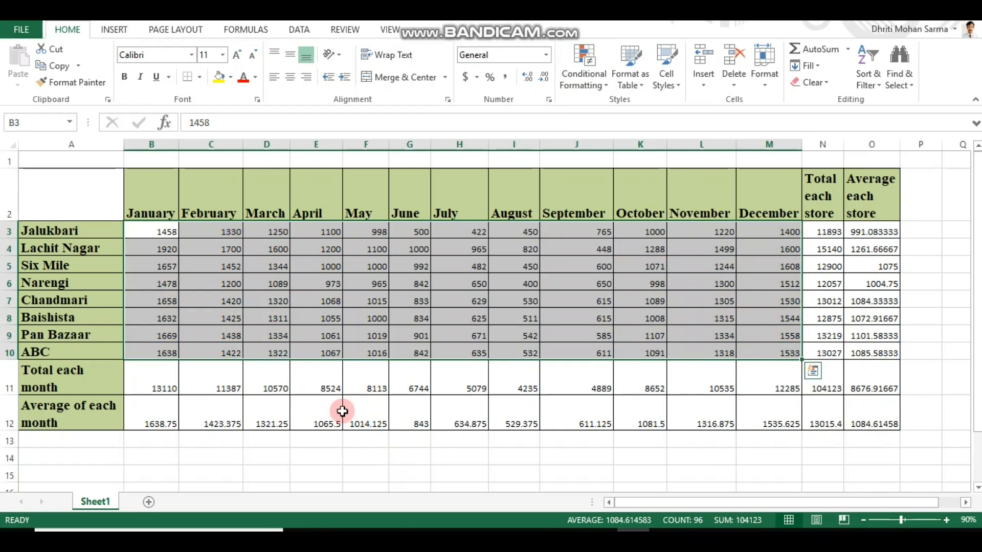
click(597, 92)
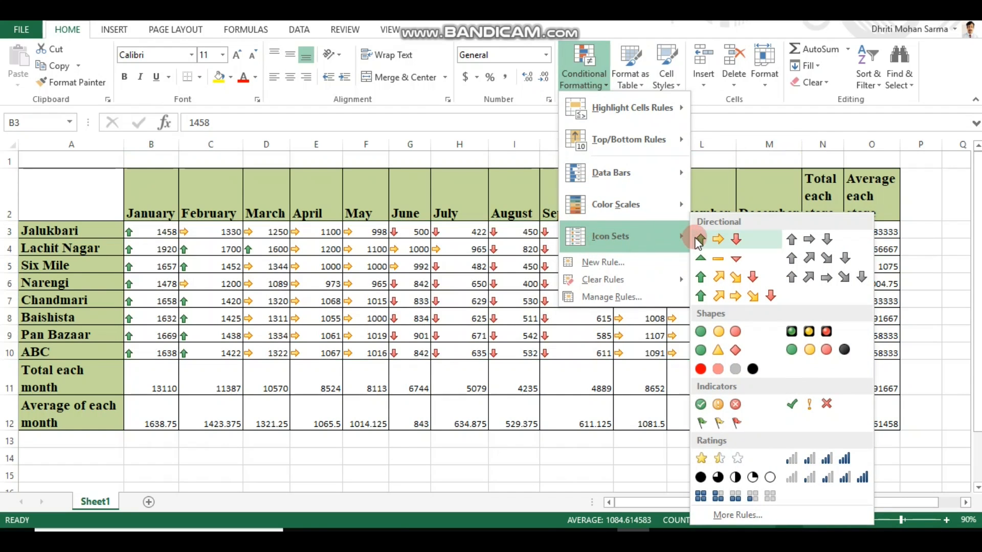
click(695, 238)
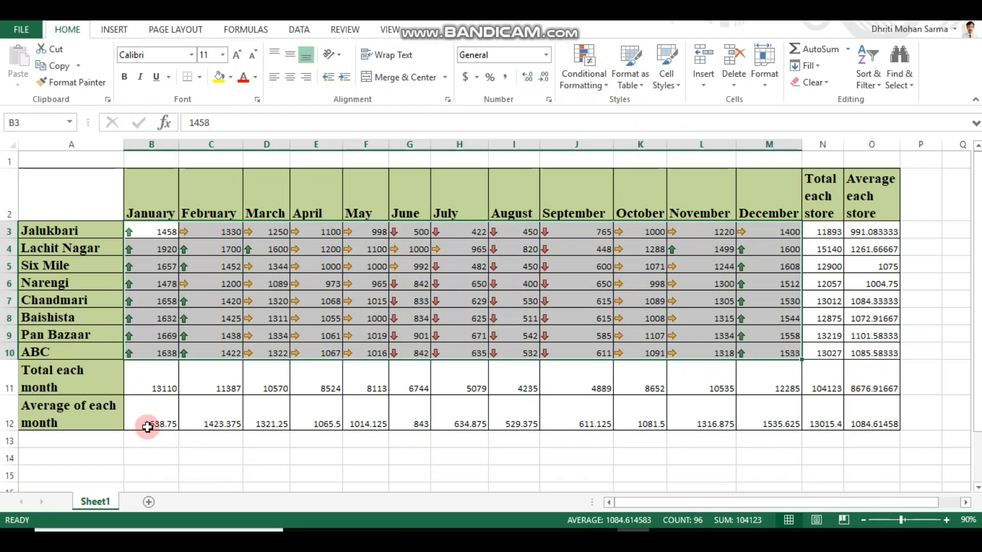
click(151, 453)
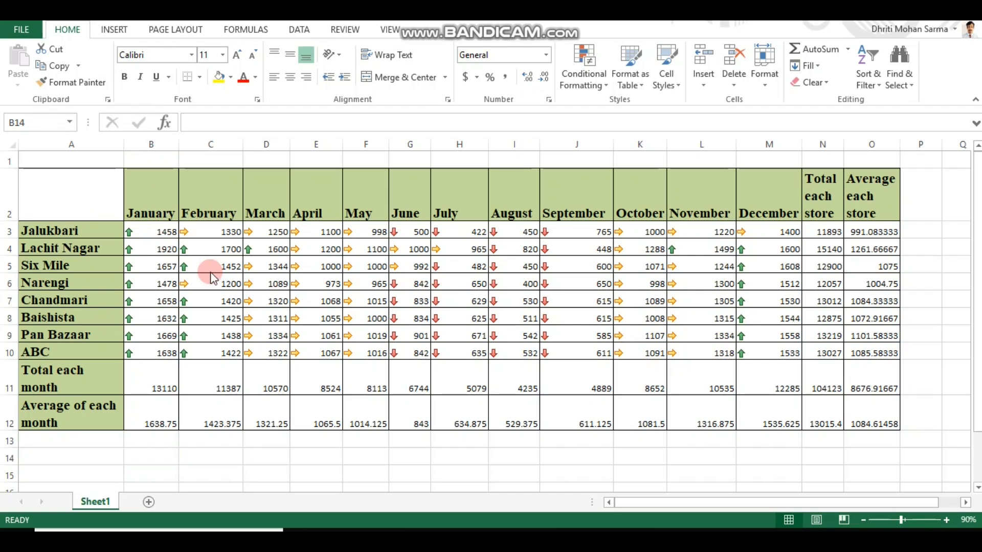
click(130, 252)
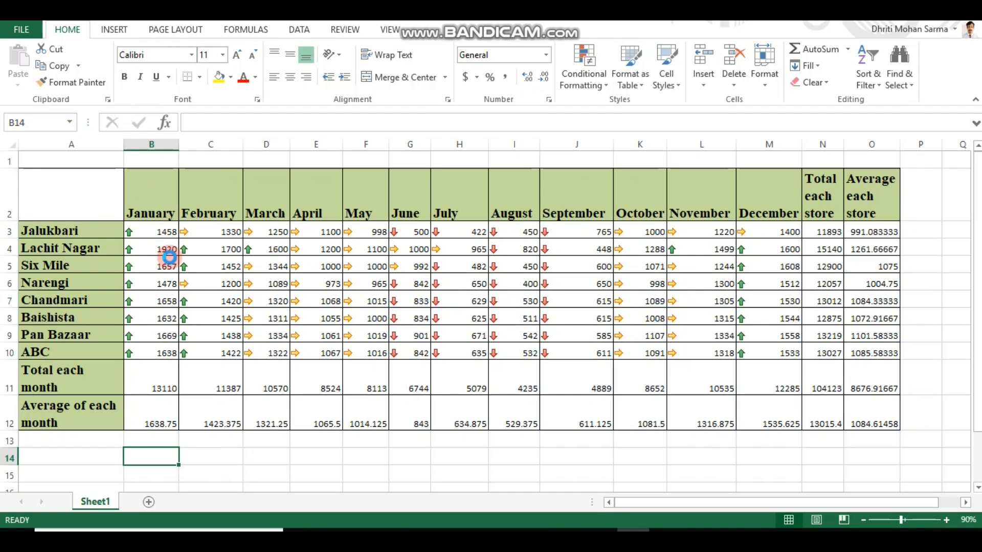
Undo the arrow icons on B3:M10 and start a custom rule for the range, keeping the Icon Sets format style.
key(ctrl+z)
click(586, 74)
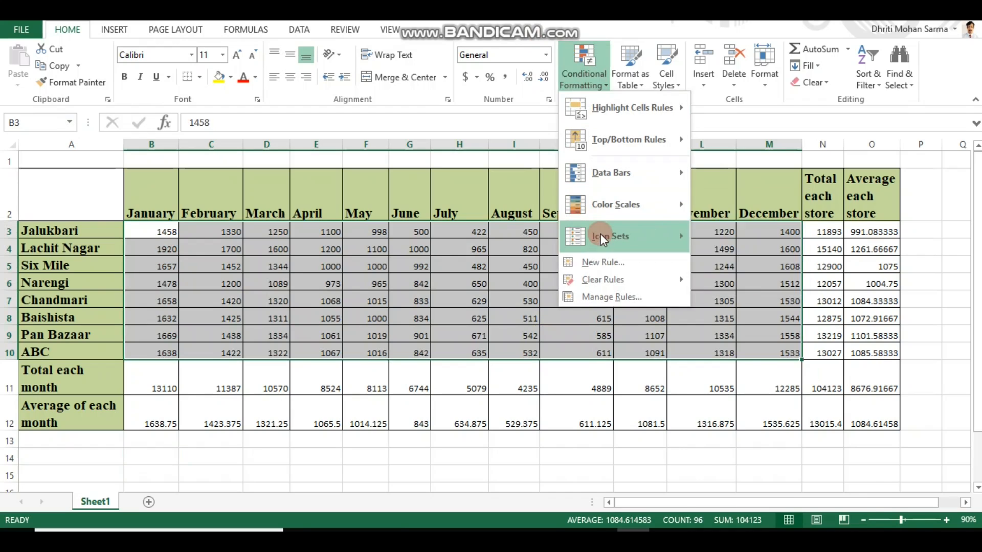
mouse_move(603, 236)
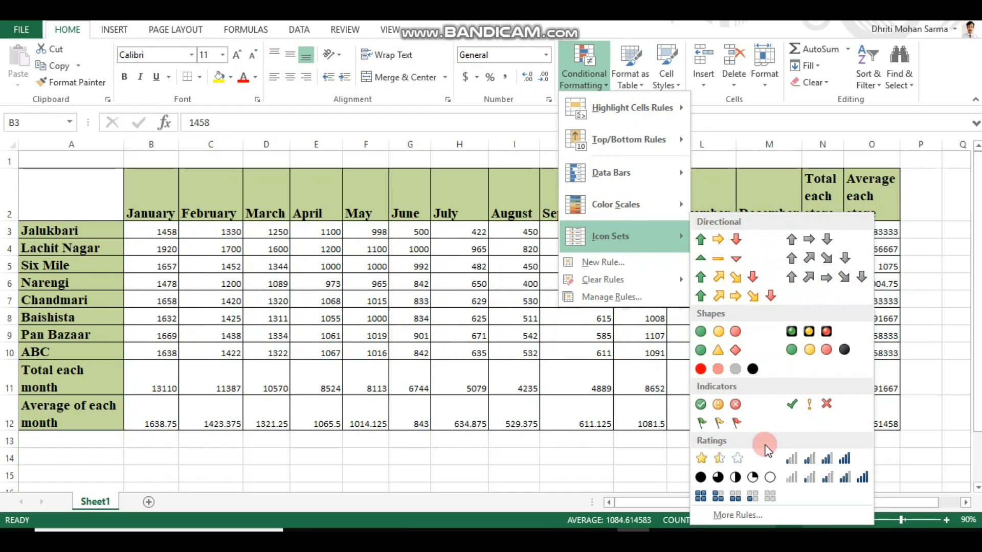
click(731, 514)
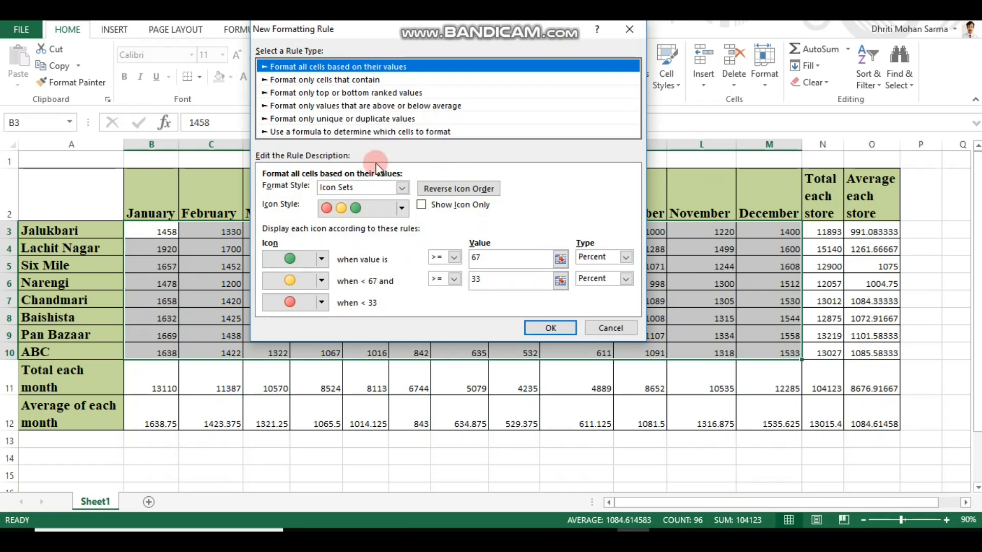
click(402, 188)
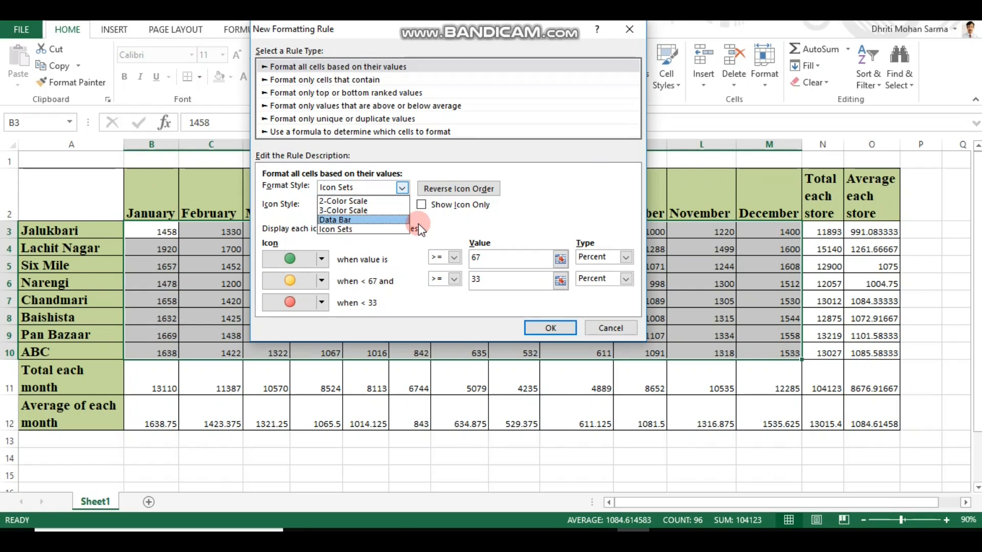
click(442, 221)
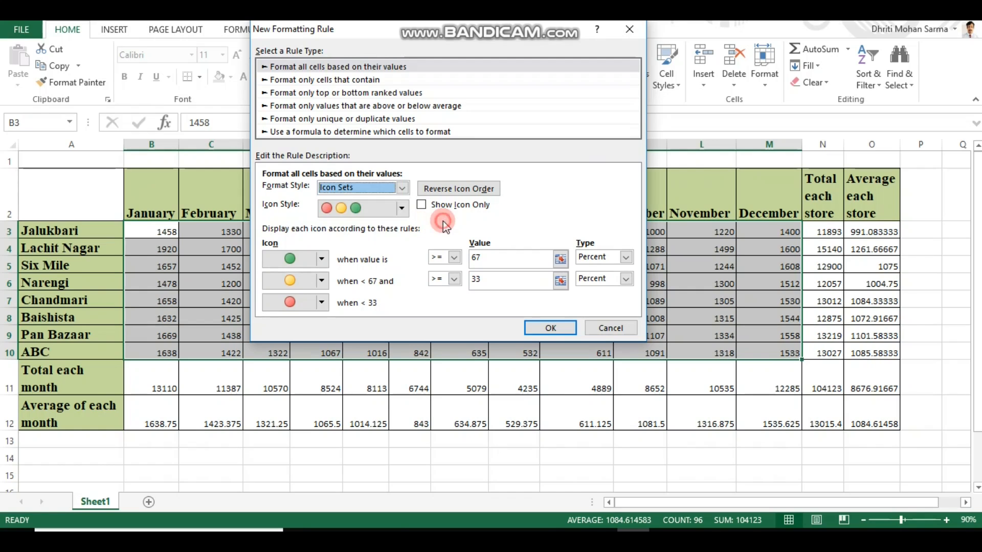
Browse the icon styles available for the custom icon set rule, keeping the red, yellow and green circles.
click(402, 210)
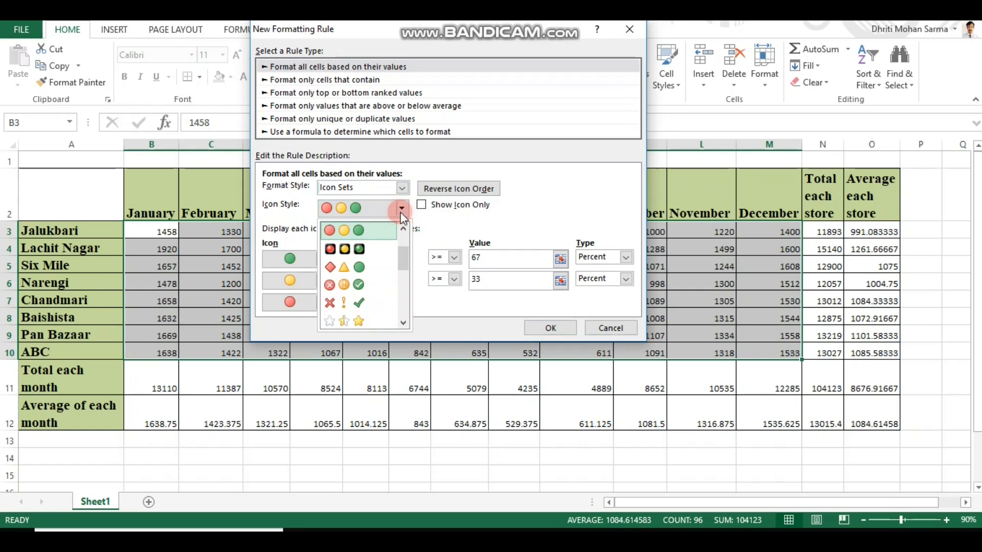
scroll(359, 292, down, 3)
scroll(359, 292, down, 1)
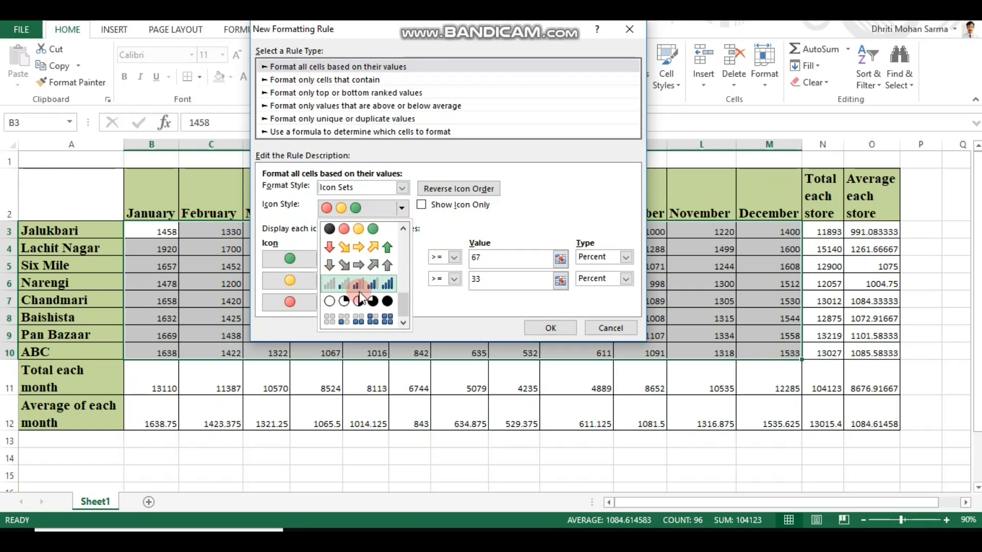
drag(406, 275, 404, 231)
click(452, 222)
click(343, 263)
click(356, 210)
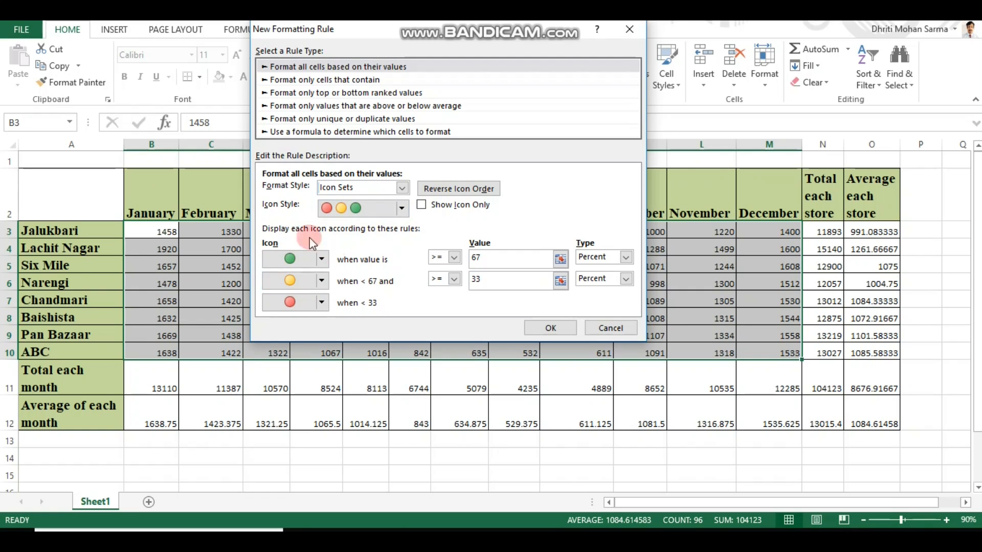
Examine the replacement icons offered for the rule's green, yellow and red circles without changing any of them.
click(294, 297)
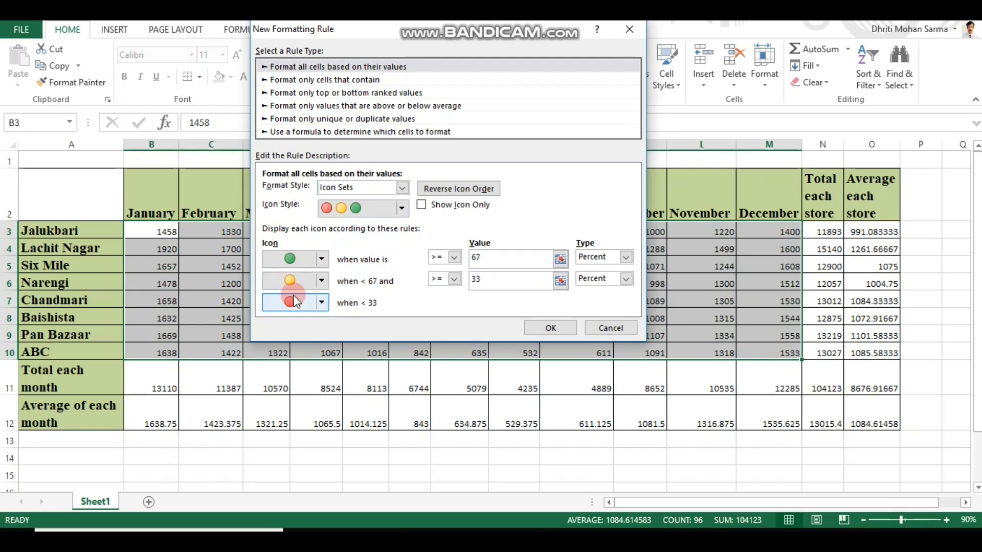
click(305, 245)
click(294, 281)
click(309, 302)
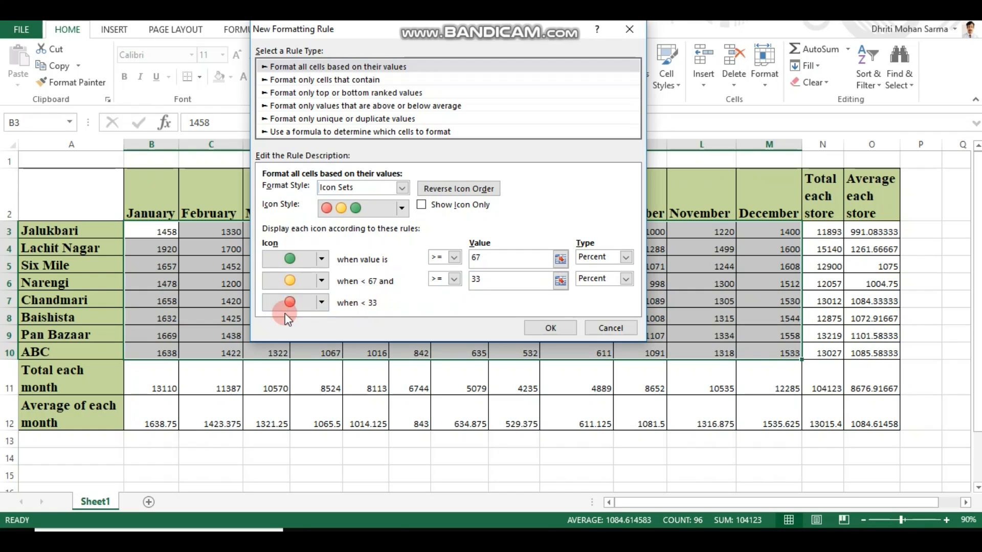
click(321, 303)
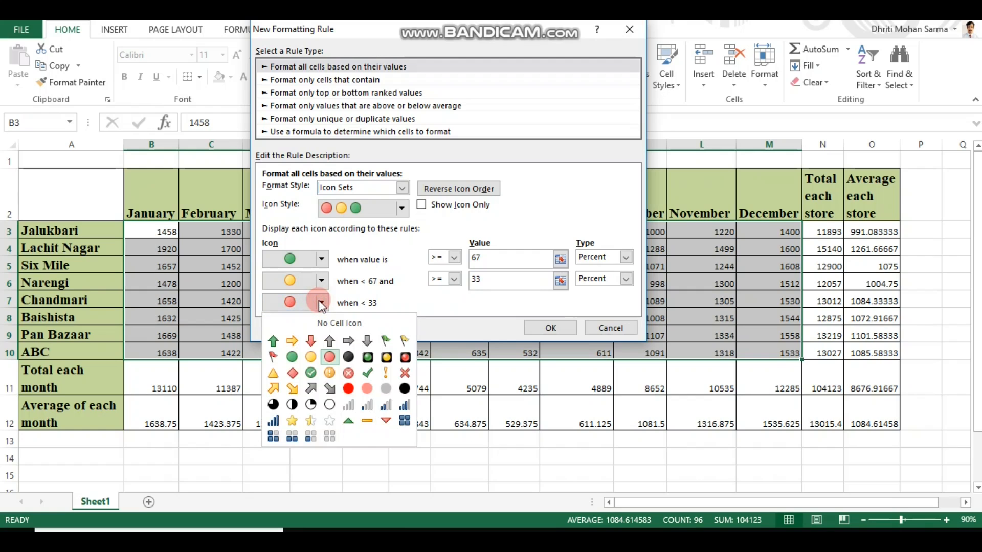
click(322, 304)
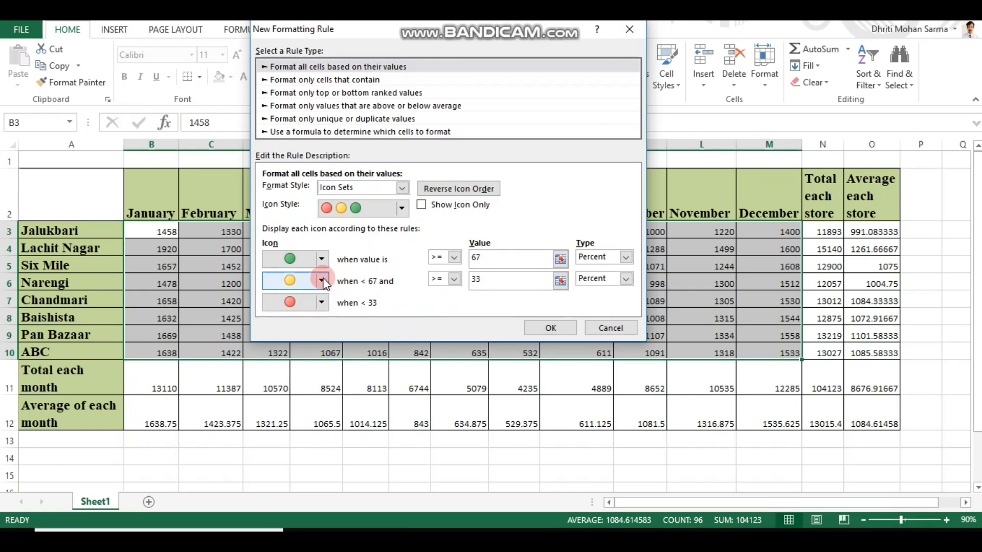
click(321, 281)
click(325, 260)
click(323, 259)
click(322, 259)
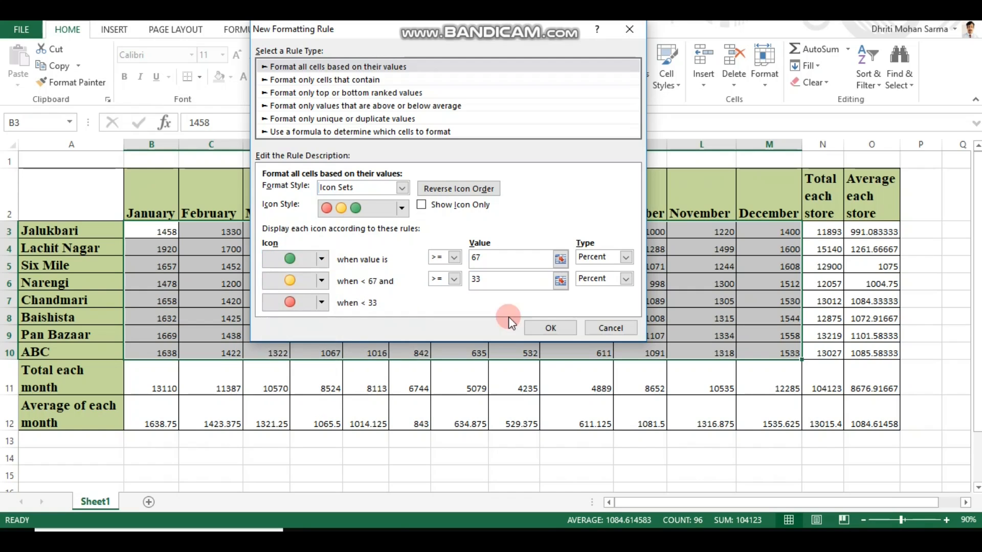
Check the threshold types, keep Percent with limits of 67 and 33, and apply the three-circle icon rule to B3:M10.
click(625, 280)
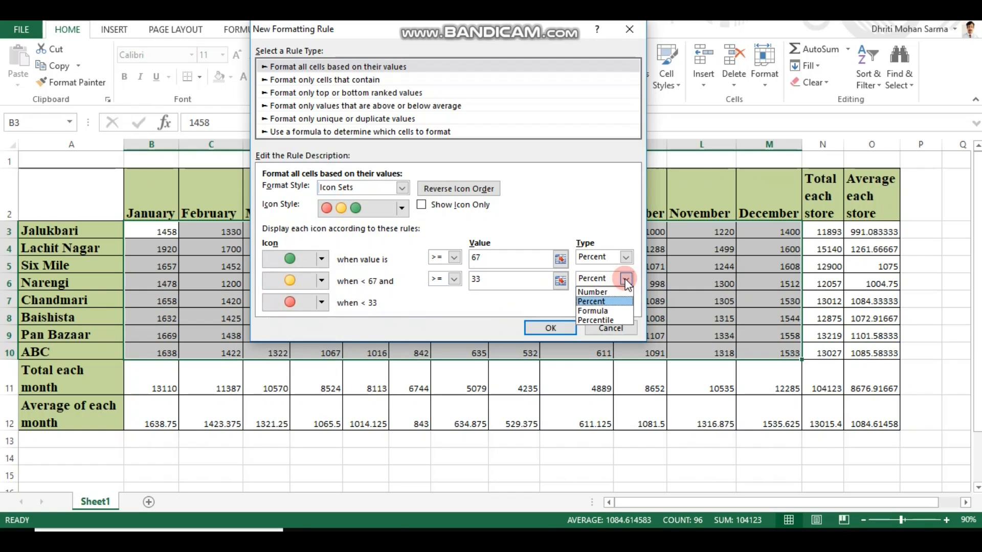
click(600, 312)
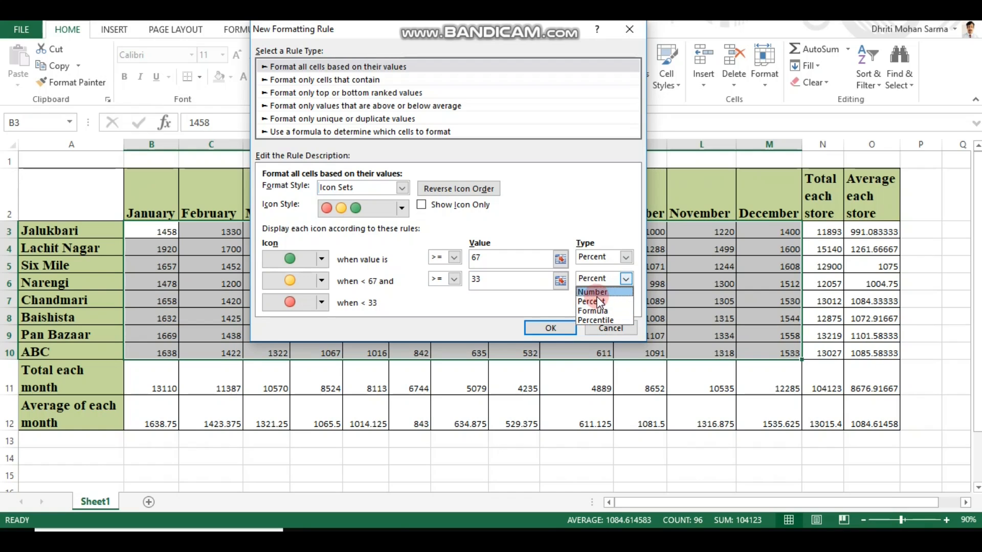
click(475, 311)
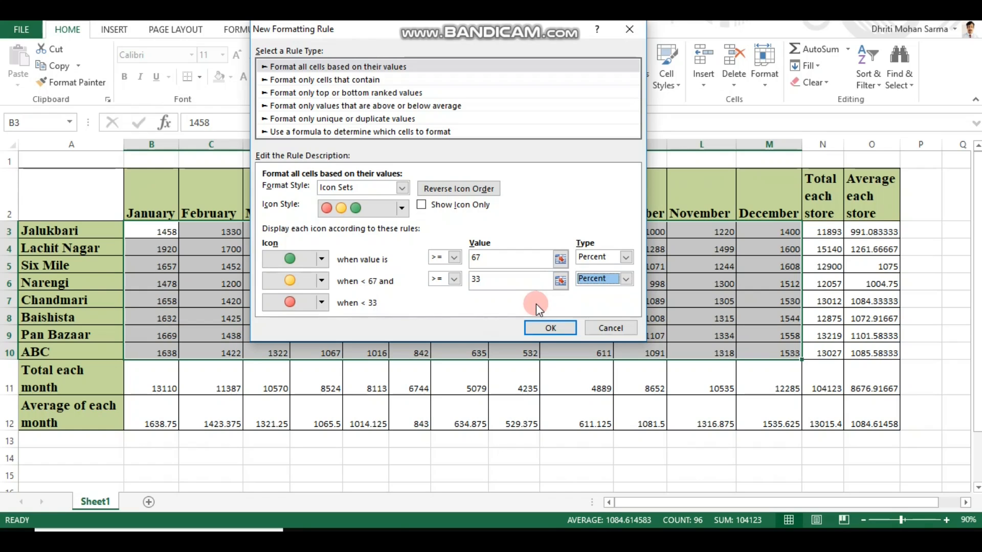
click(542, 329)
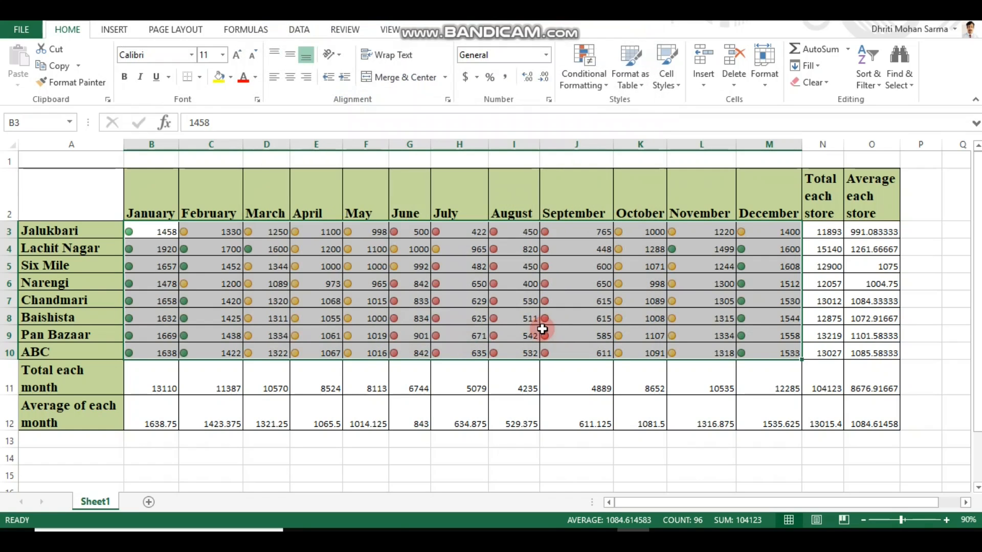
Deselect the range and inspect the circle icons on the June figures of Jalukbari, Narengi, Baishista, Pan Bazaar and ABC.
click(509, 457)
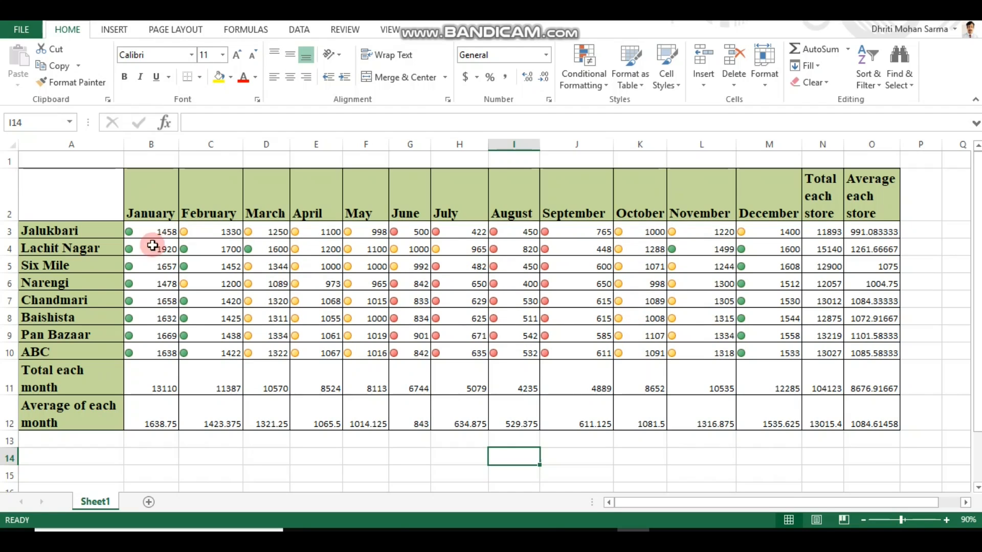
click(412, 231)
click(410, 280)
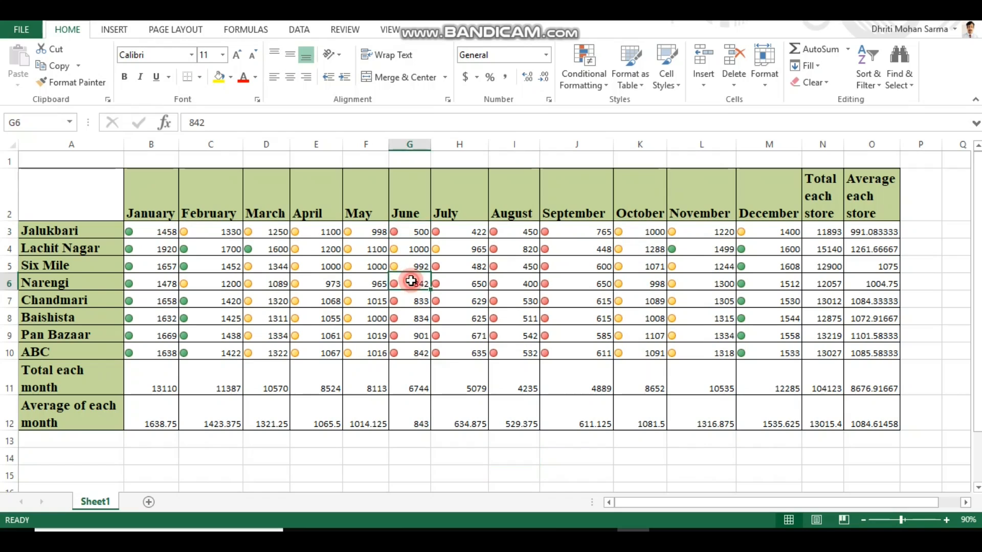
click(416, 318)
click(417, 335)
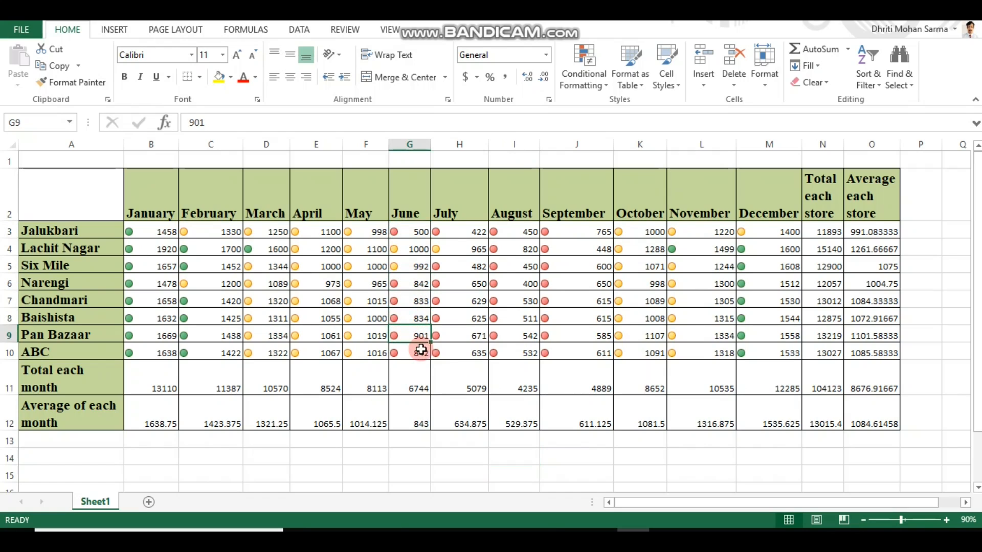
click(421, 350)
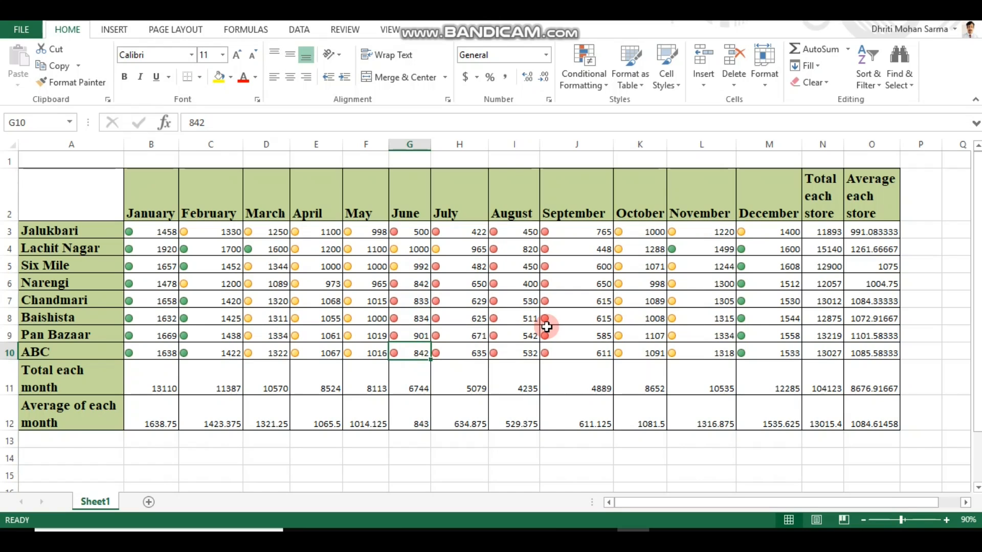
Start a new conditional formatting rule and review its format styles, keeping 2-Color Scale.
click(584, 74)
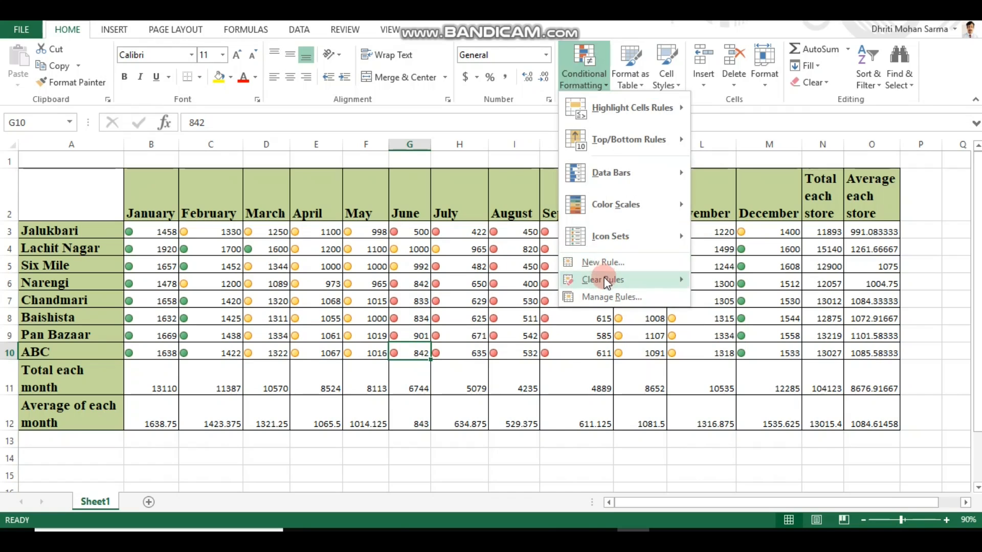
mouse_move(605, 285)
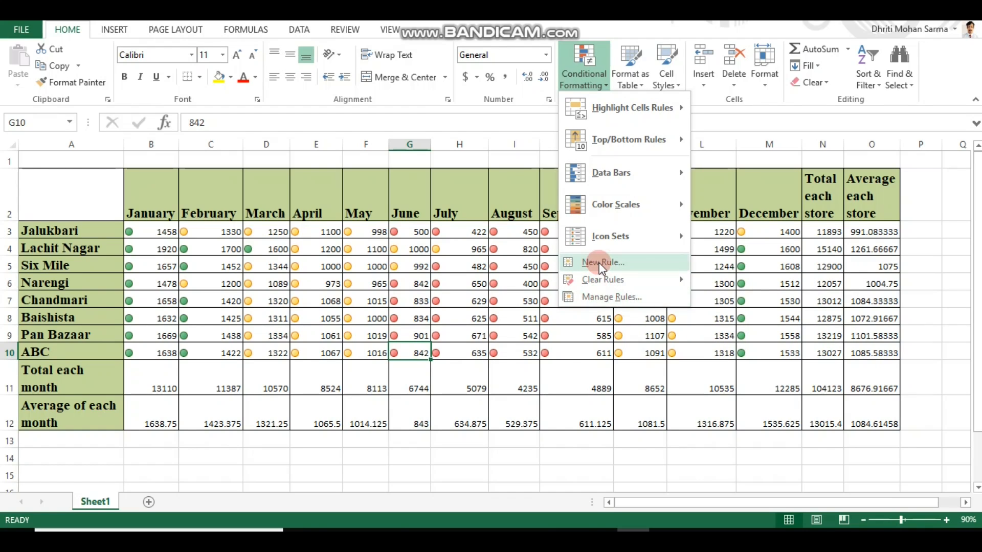
click(600, 262)
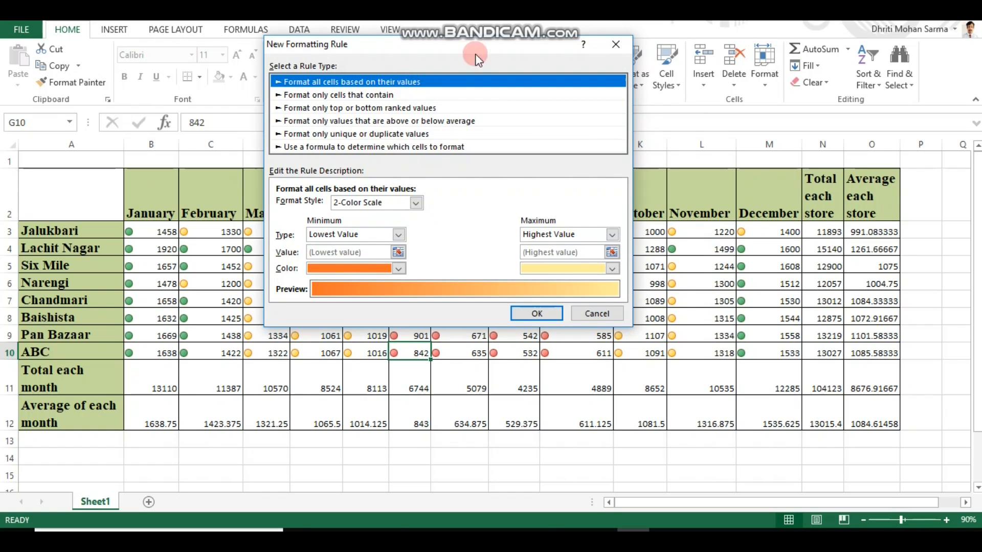
click(416, 205)
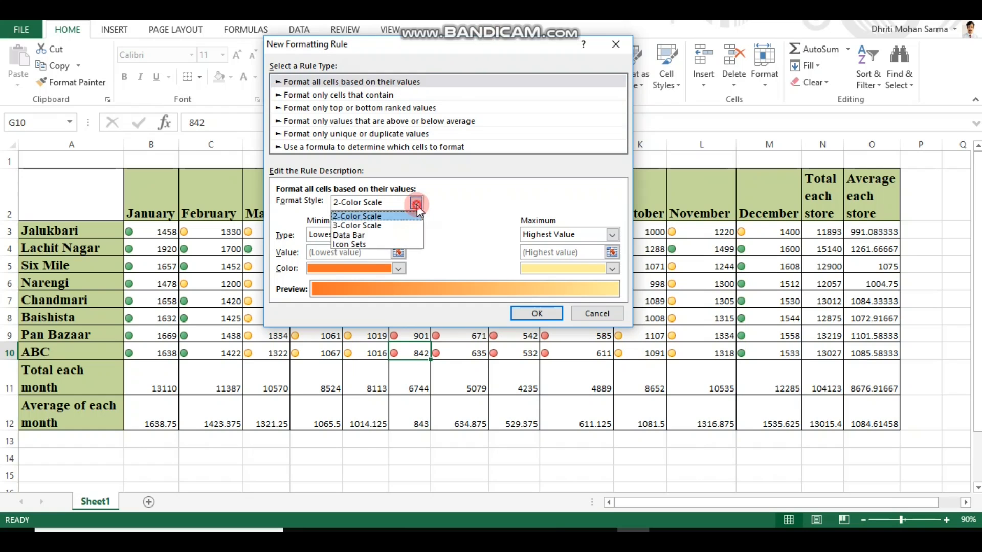
click(480, 200)
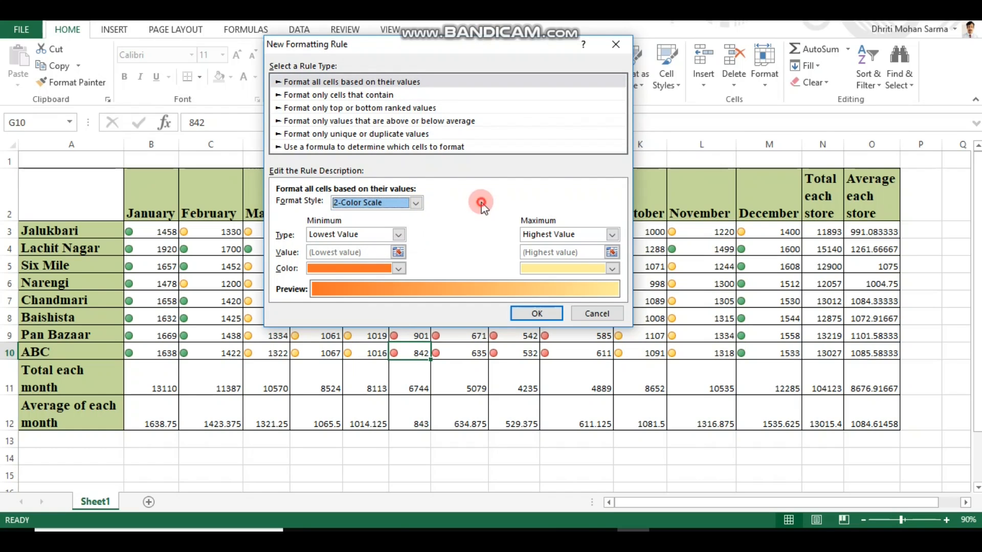
Review the rule types for cell contents, top or bottom ranks, averages and unique or duplicate values, and cancel the new rule.
click(297, 96)
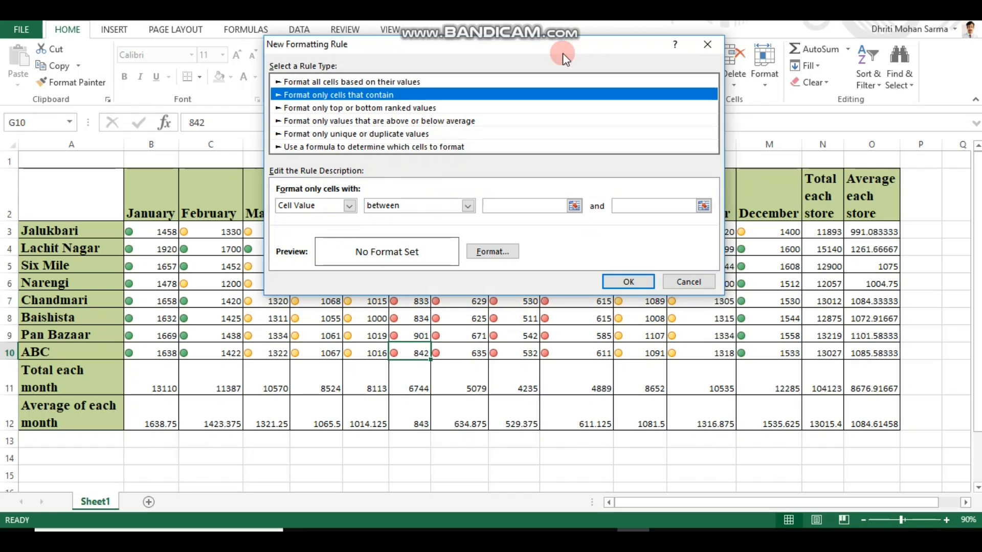
click(333, 108)
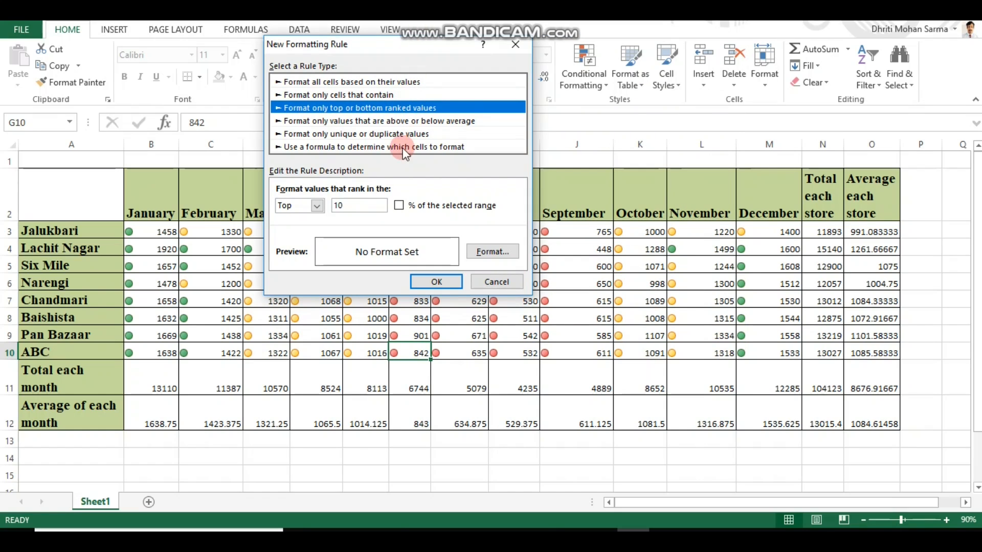
click(341, 122)
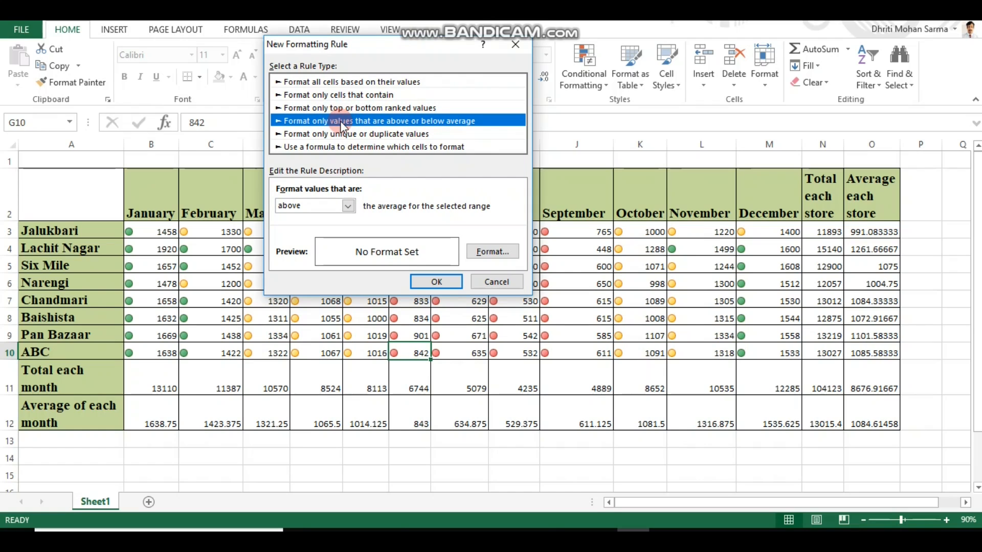
click(337, 135)
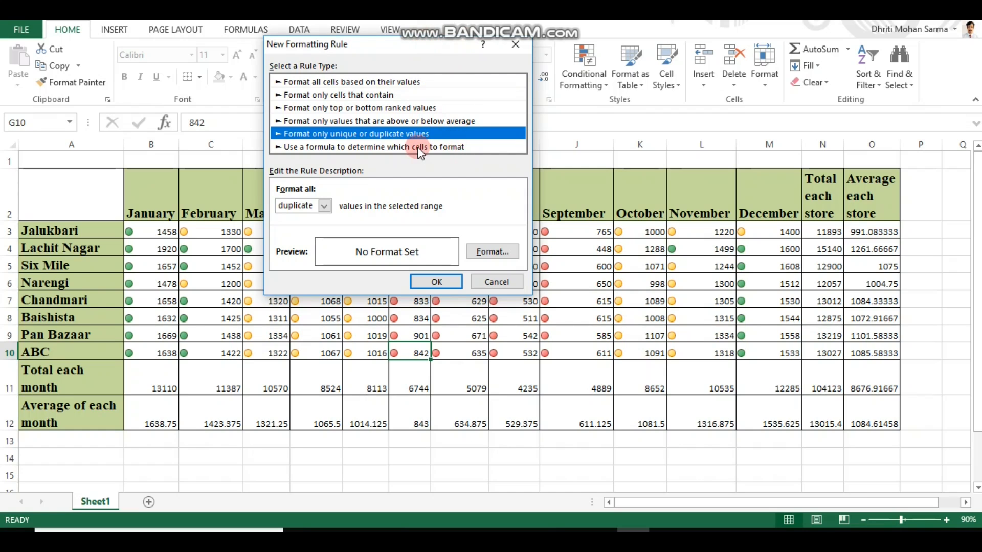
click(368, 94)
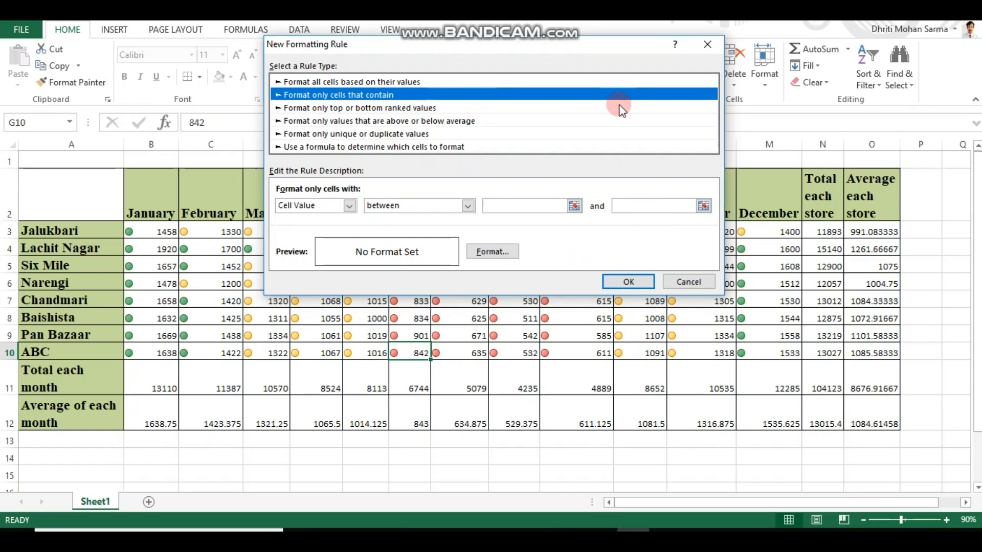
key(Escape)
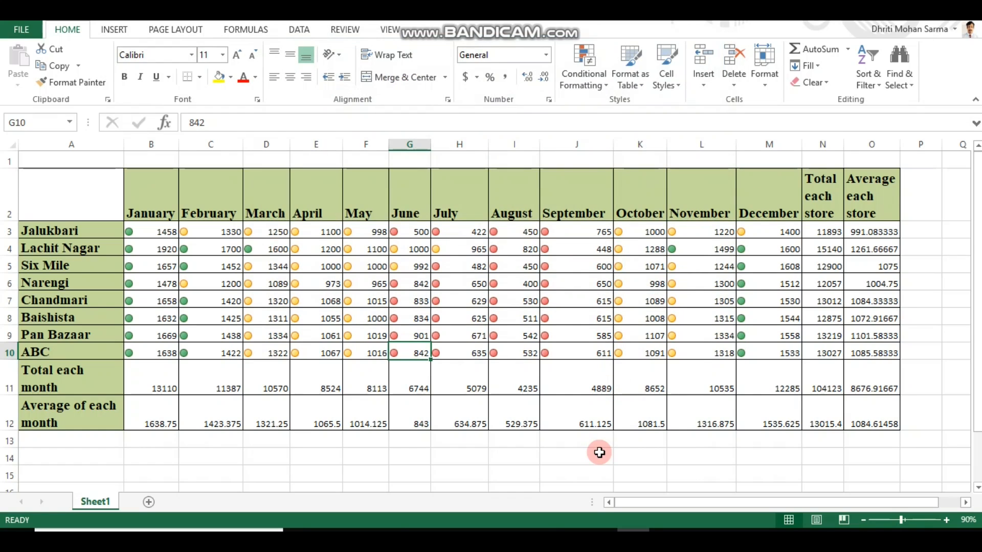